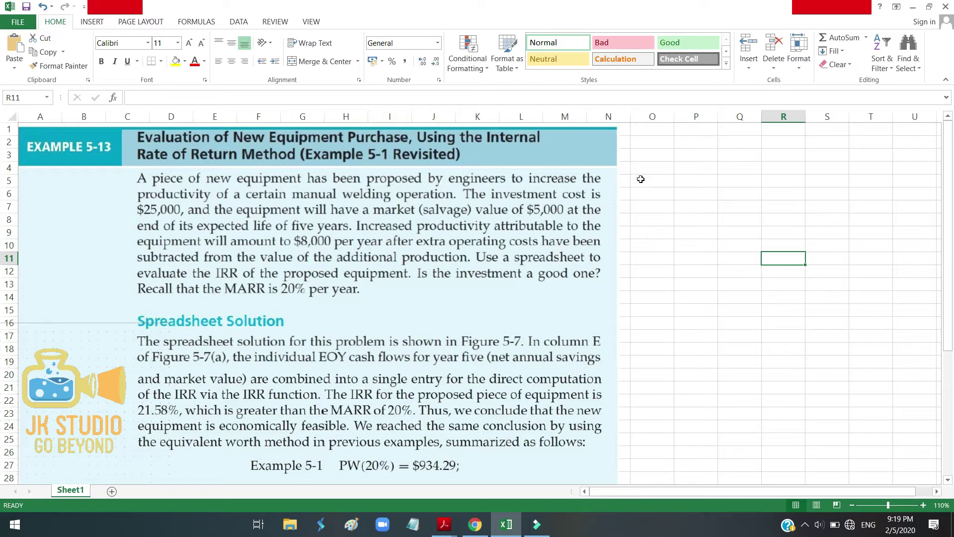
Enter the MARR label in O3 with its value 20% in P3.
{"action": "left_click", "coordinate": [639, 157]}
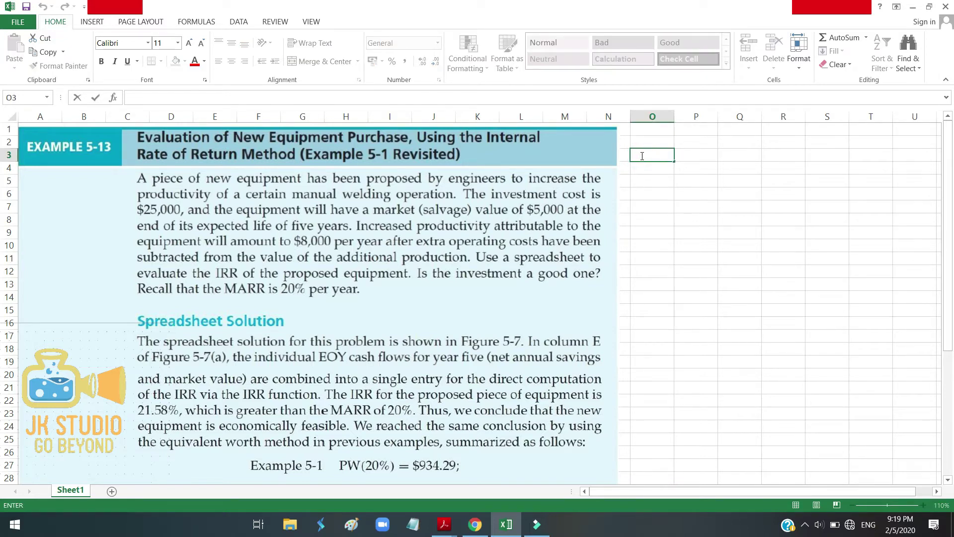
{"action": "type", "text": "MARR="}
{"action": "left_click", "coordinate": [689, 158]}
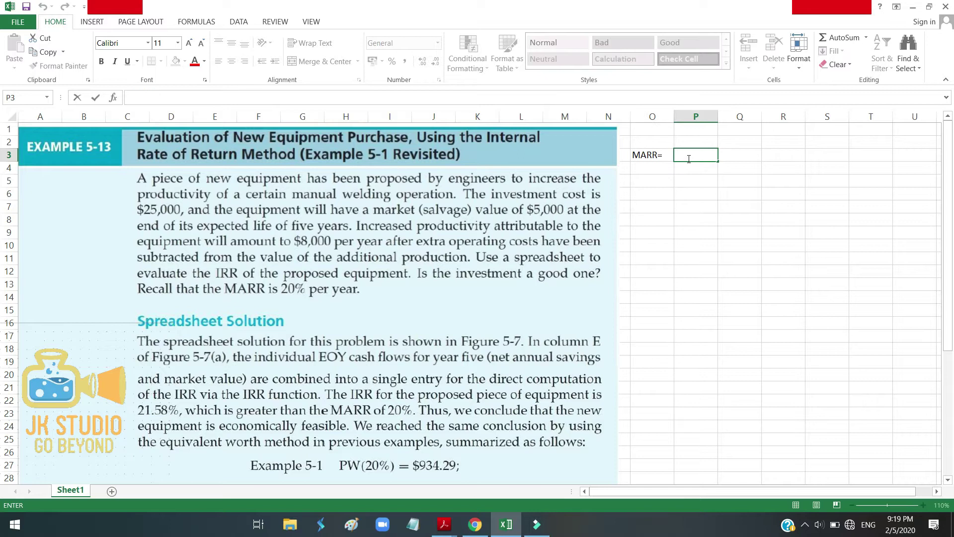
{"action": "type", "text": "20%"}
{"action": "left_click", "coordinate": [653, 167]}
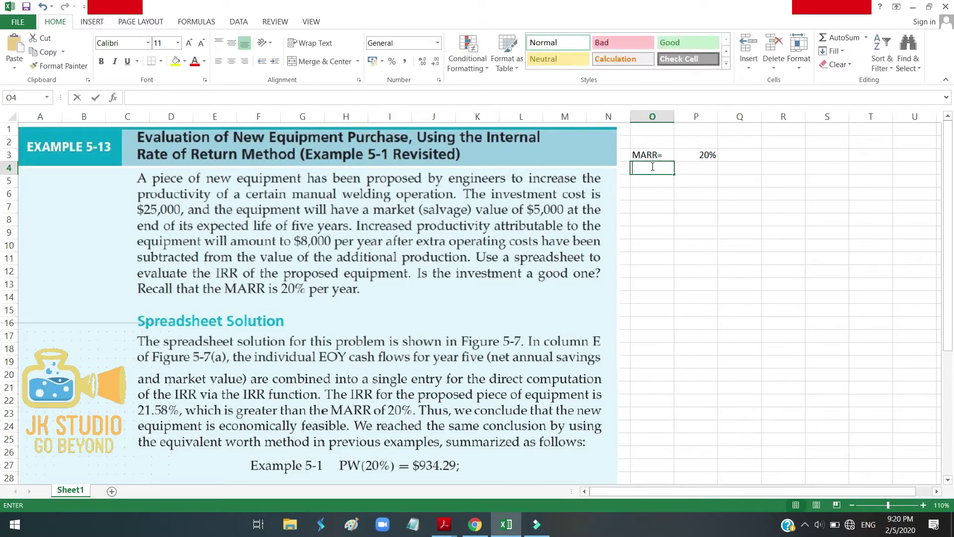
{"action": "left_click", "coordinate": [653, 167]}
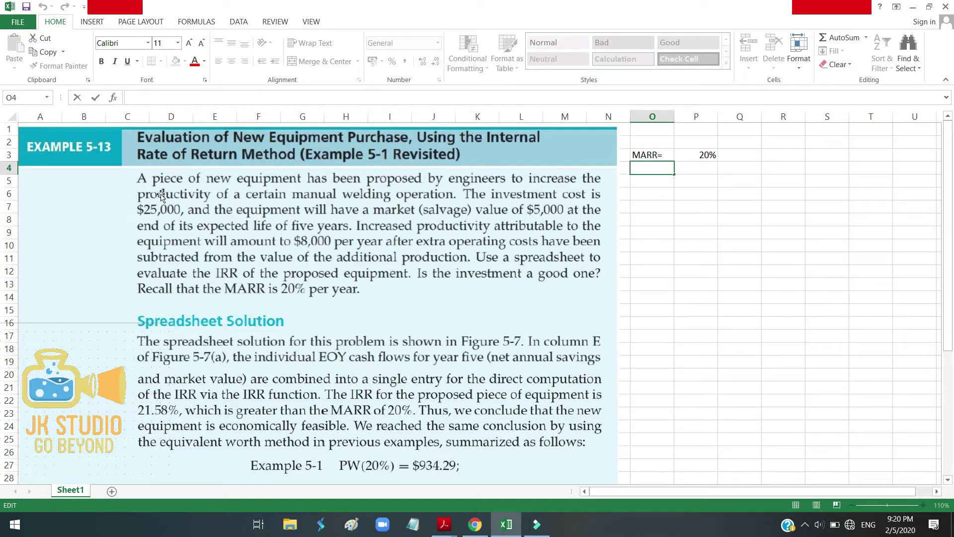
{"action": "type", "text": "Capital invest"}
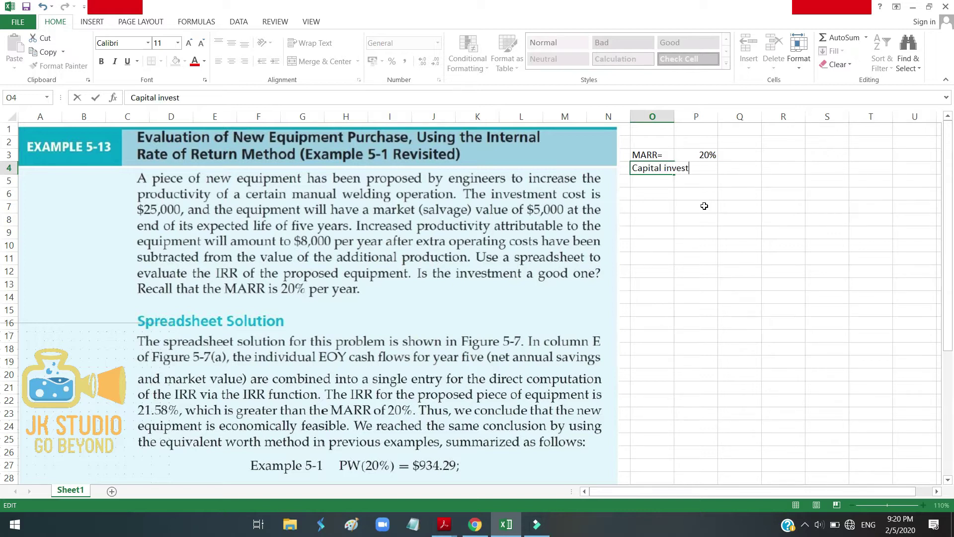
{"action": "type", "text": "ment"}
Enter Capital investment with value 25000 in row 4, widening column O to fit the label.
{"action": "left_click", "coordinate": [690, 117]}
{"action": "left_click_drag", "start_coordinate": [674, 117], "coordinate": [712, 117]}
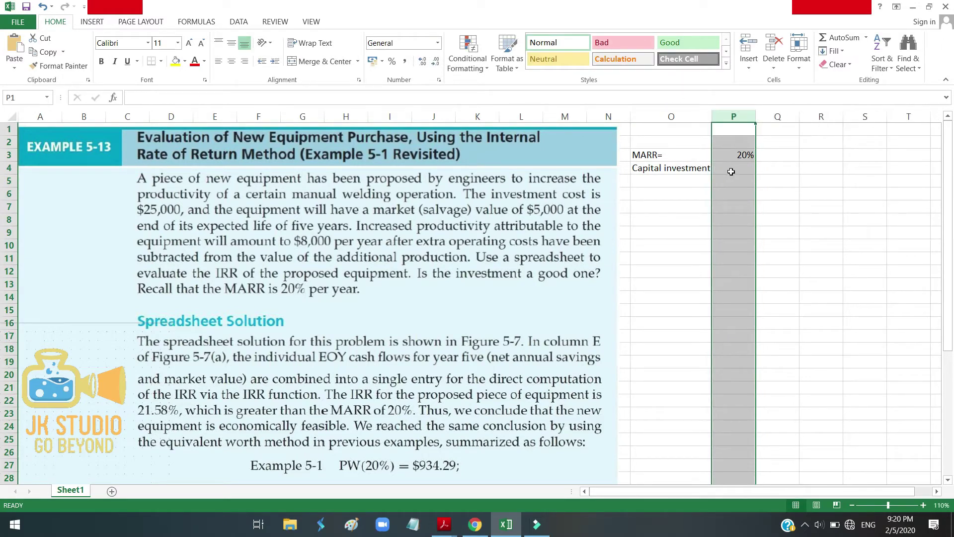
{"action": "double_click", "coordinate": [732, 170]}
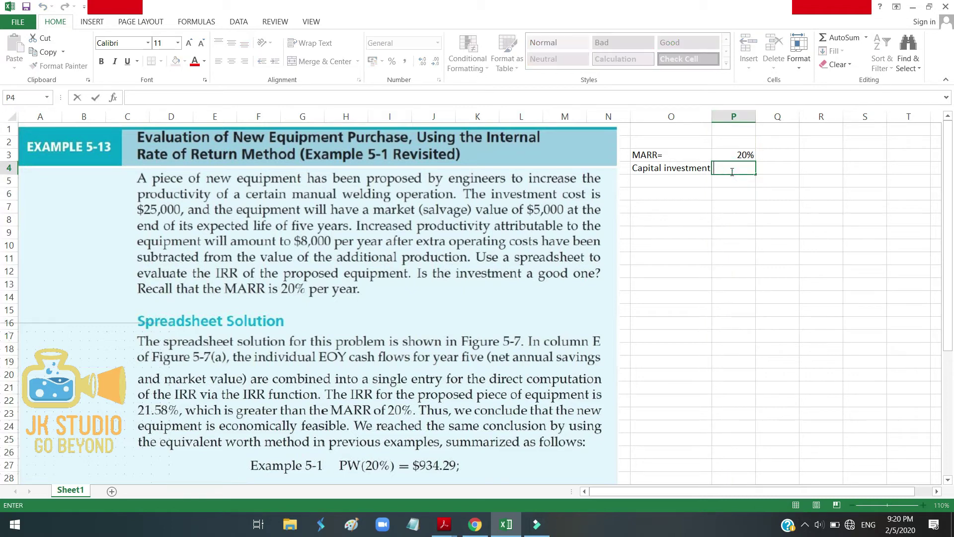
{"action": "type", "text": "25000"}
{"action": "left_click", "coordinate": [708, 169]}
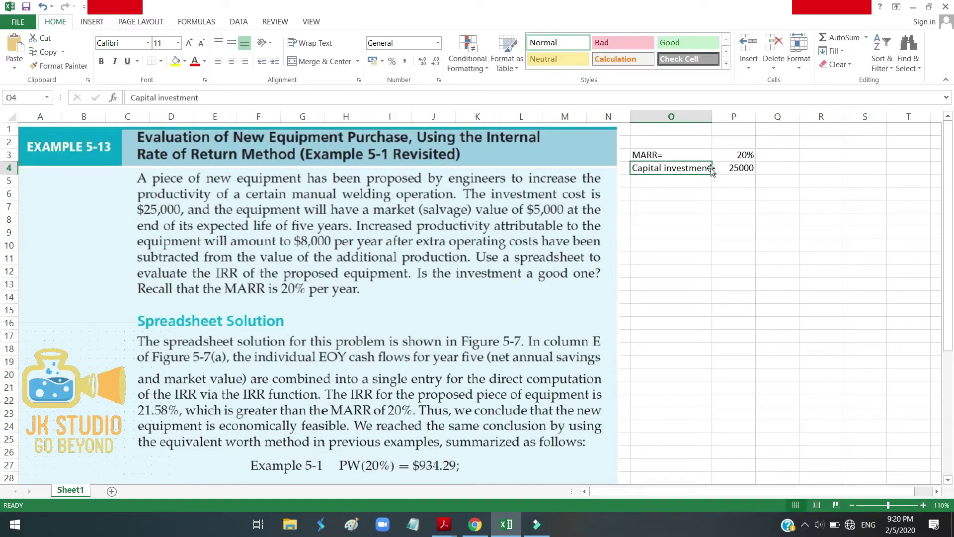
{"action": "left_click", "coordinate": [714, 170]}
{"action": "left_click_drag", "start_coordinate": [713, 118], "coordinate": [720, 118]}
{"action": "double_click", "coordinate": [713, 168]}
{"action": "type", "text": "="}
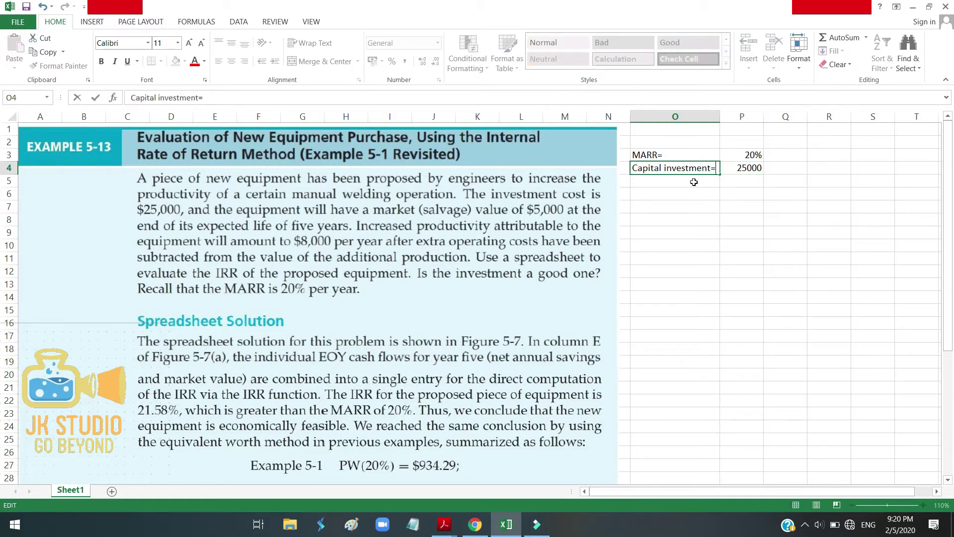
{"action": "key", "text": "Return"}
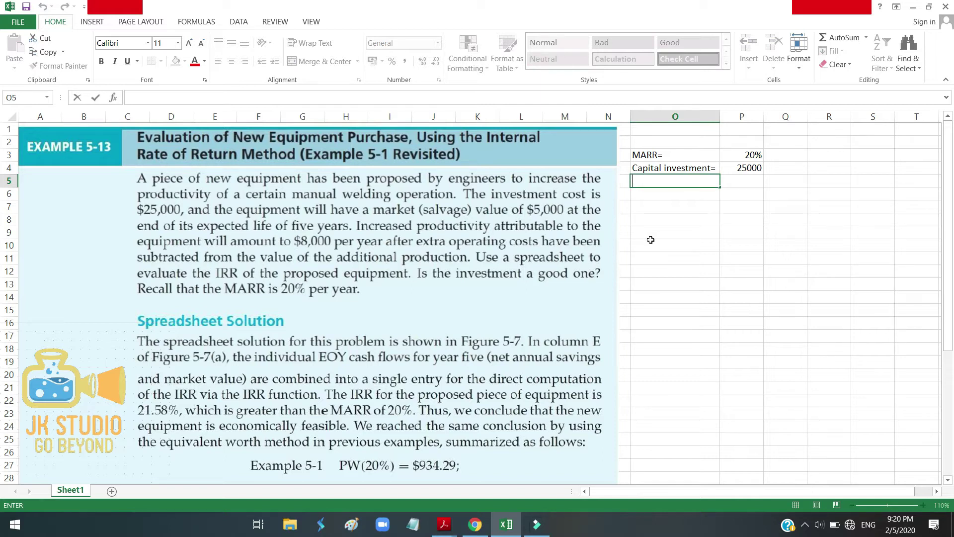
{"action": "type", "text": "Mark"}
{"action": "type", "text": "ue="}
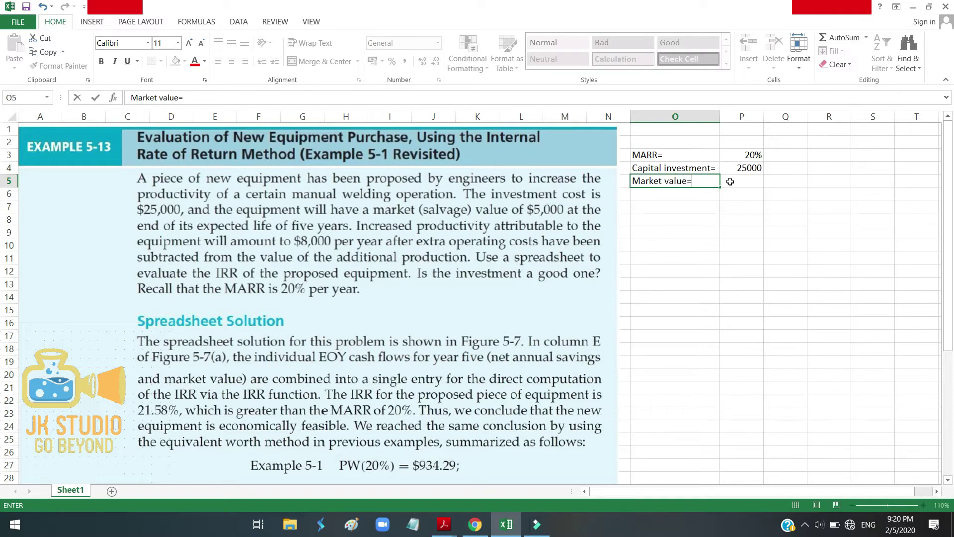
Enter Market value with value 5000 in row 5 and move on to the useful life row.
{"action": "left_click", "coordinate": [730, 180]}
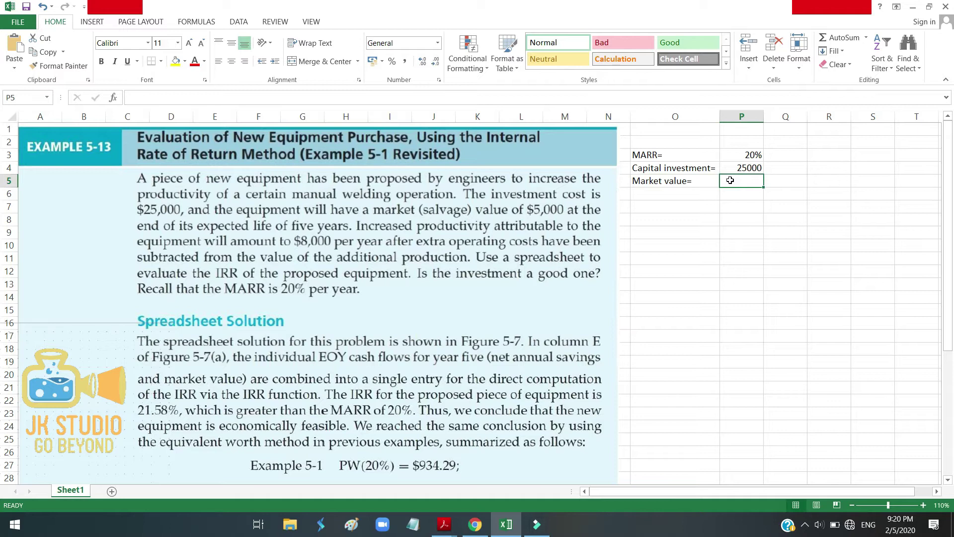
{"action": "type", "text": "5000"}
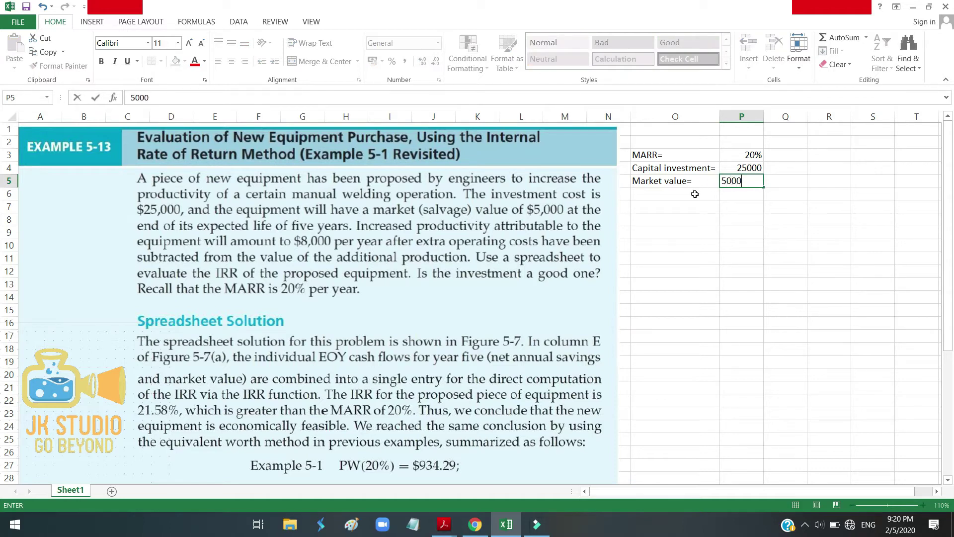
{"action": "left_click", "coordinate": [694, 194]}
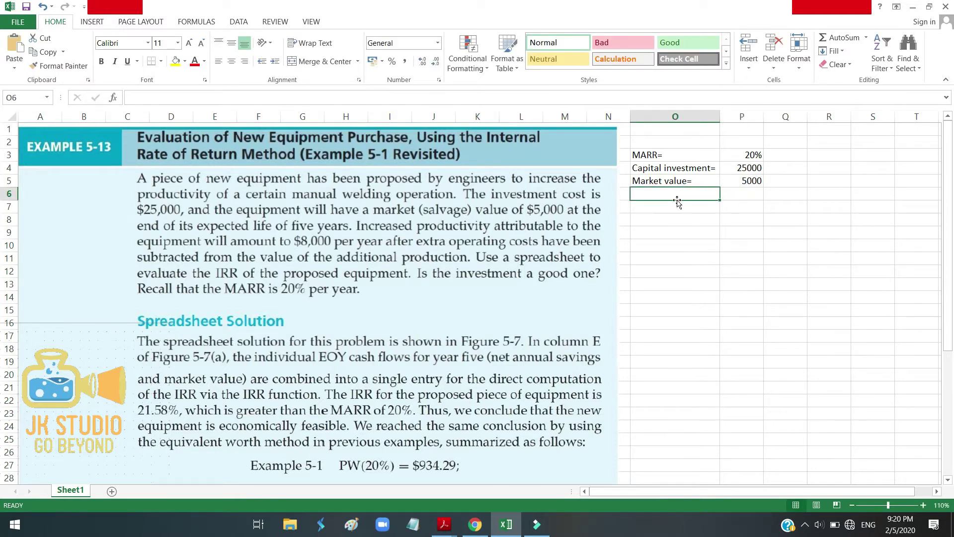
{"action": "left_click", "coordinate": [673, 199]}
Enter 'useful life=' 5 in row 6 and 'net annual savings=' 8000 in row 7.
{"action": "double_click", "coordinate": [668, 193]}
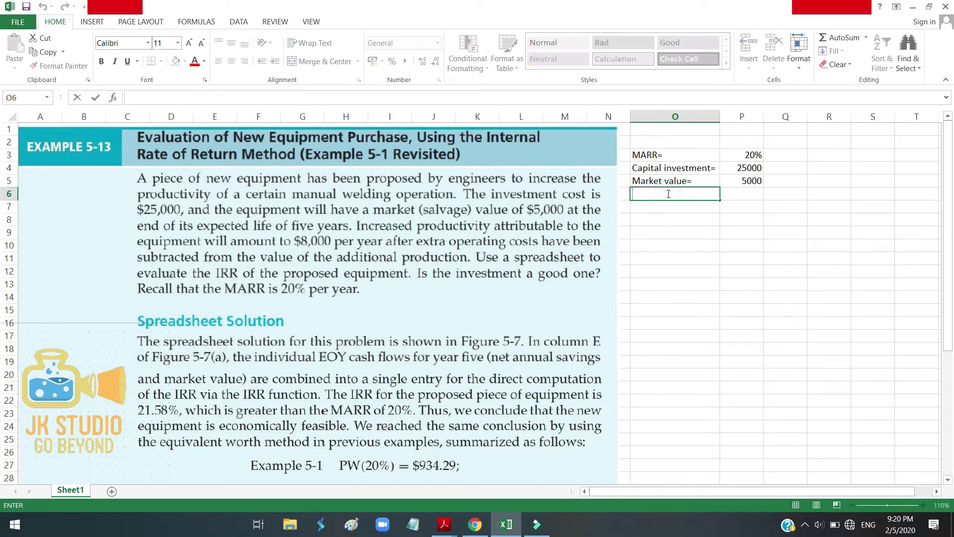
{"action": "type", "text": "useful life="}
{"action": "double_click", "coordinate": [748, 195]}
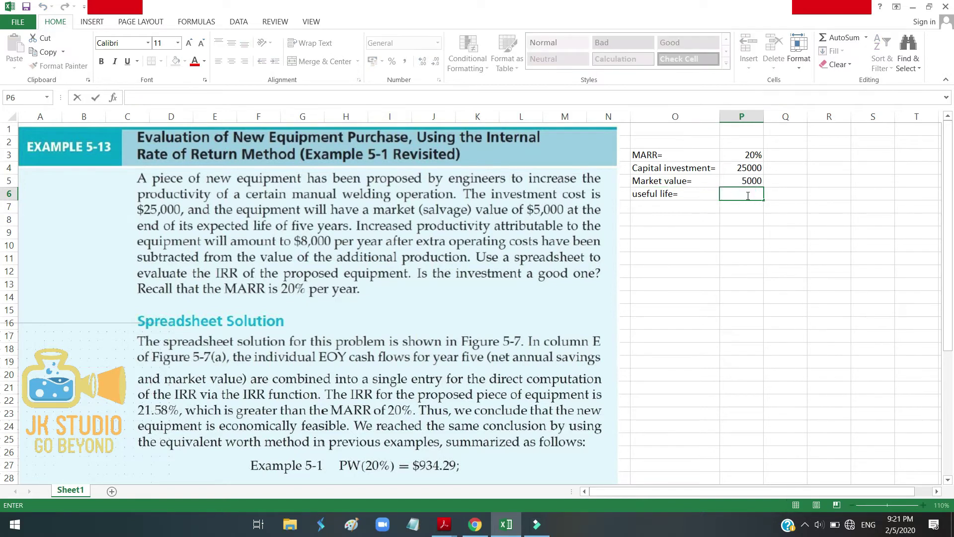
{"action": "type", "text": "5"}
{"action": "left_click", "coordinate": [648, 212]}
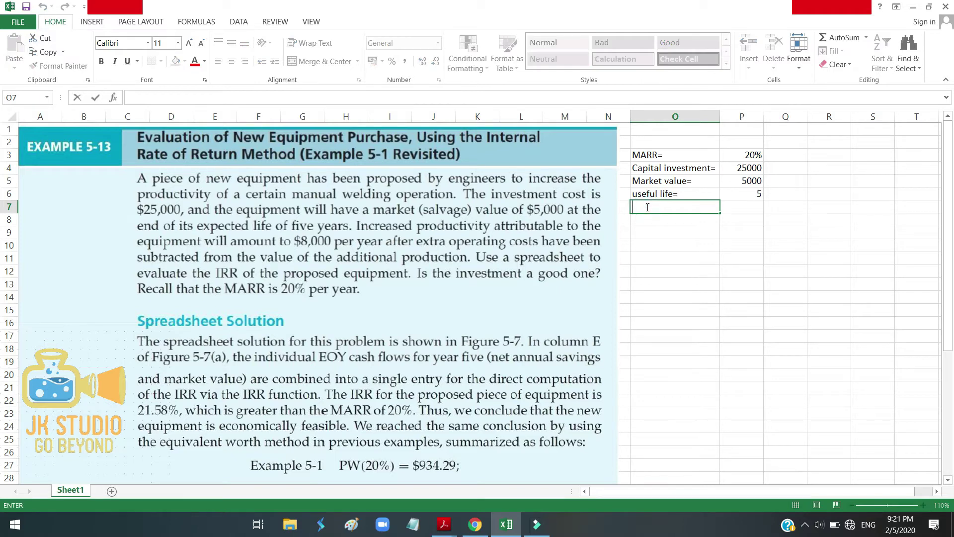
{"action": "type", "text": "net a"}
{"action": "type", "text": "nnual savings="}
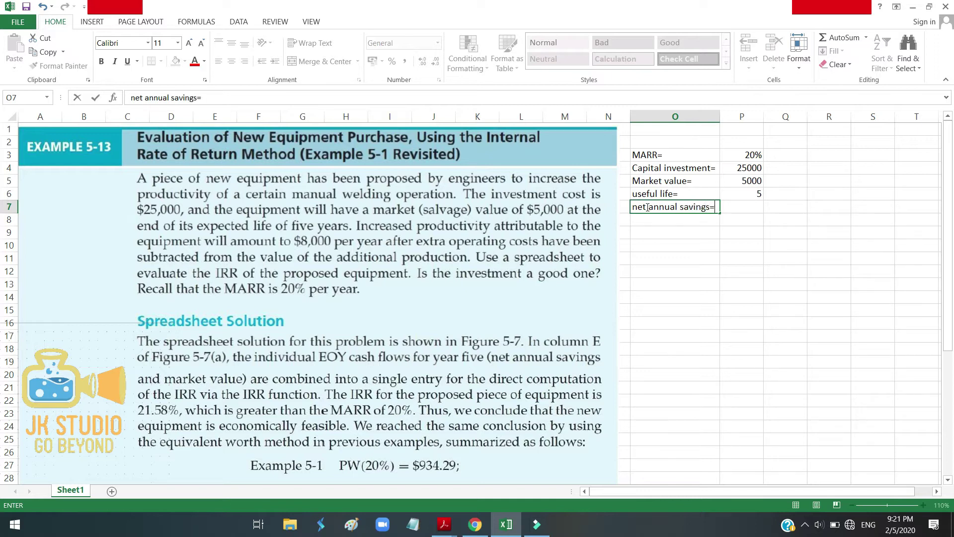
{"action": "double_click", "coordinate": [739, 208]}
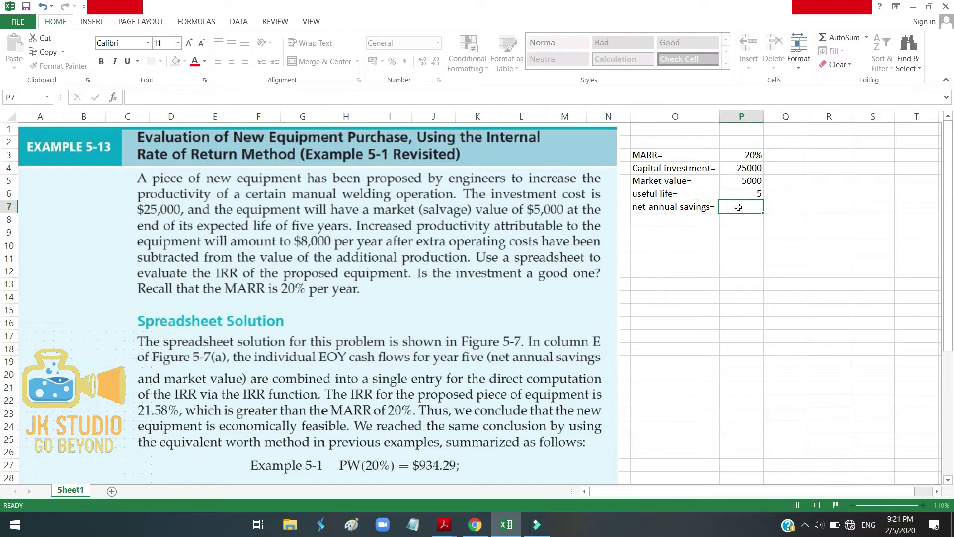
{"action": "type", "text": "8000"}
Start a table at O10 with an EOY header and years 0 through 5 below it.
{"action": "left_click", "coordinate": [681, 243]}
{"action": "type", "text": "E"}
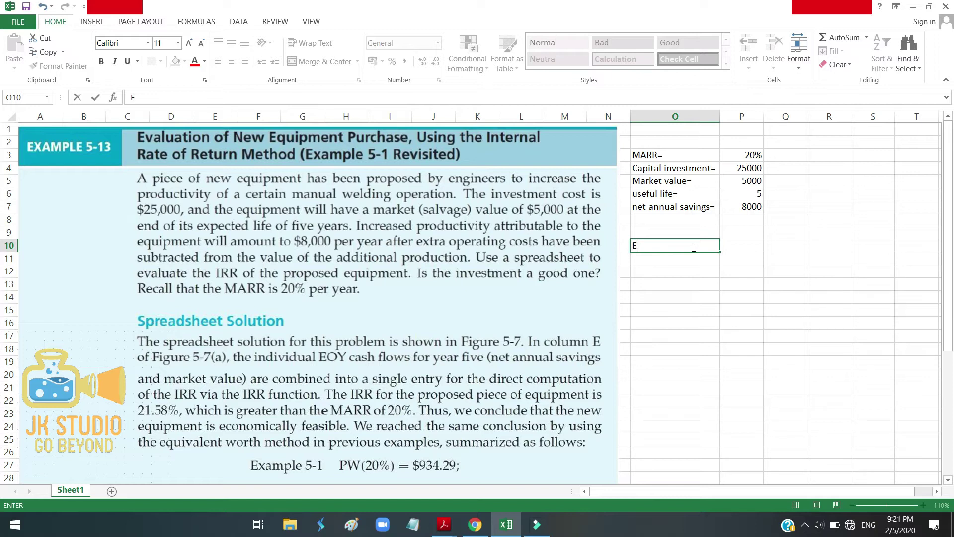
{"action": "type", "text": "OY"}
{"action": "key", "text": "Return"}
{"action": "type", "text": "0"}
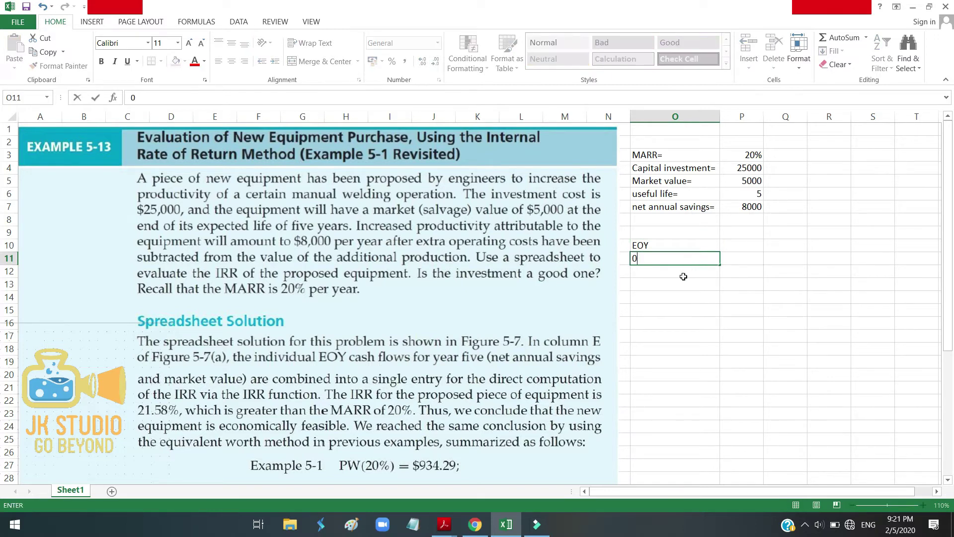
{"action": "key", "text": "Return"}
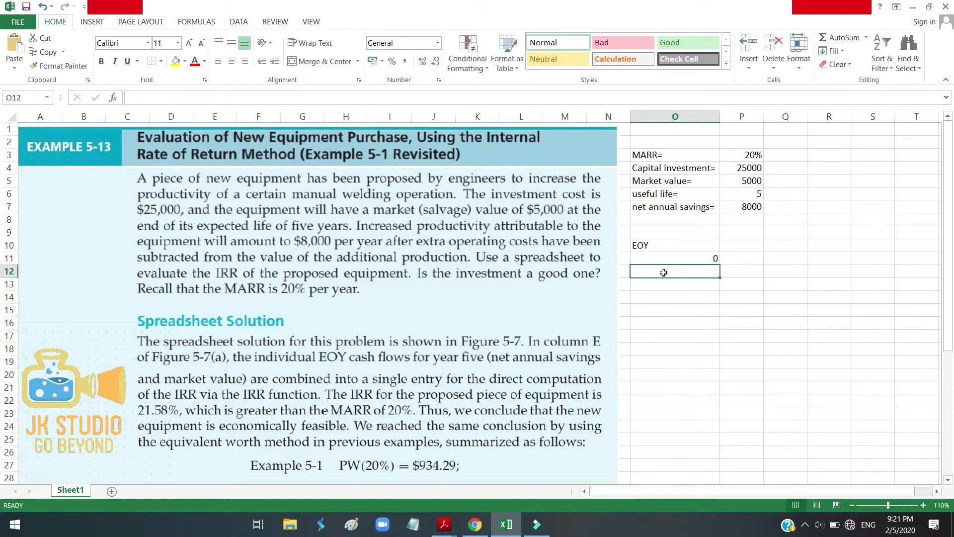
{"action": "type", "text": "1"}
{"action": "key", "text": "Return"}
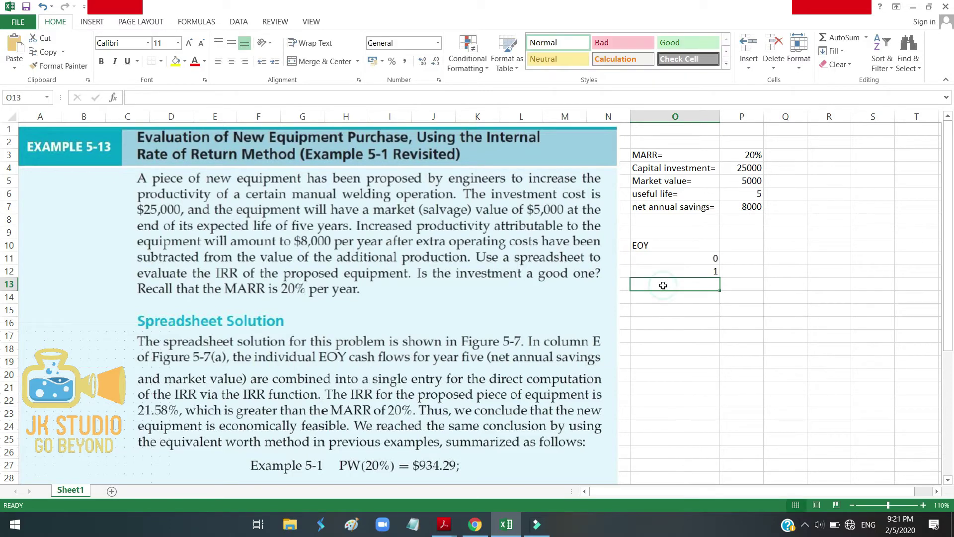
{"action": "type", "text": "2"}
{"action": "key", "text": "Return"}
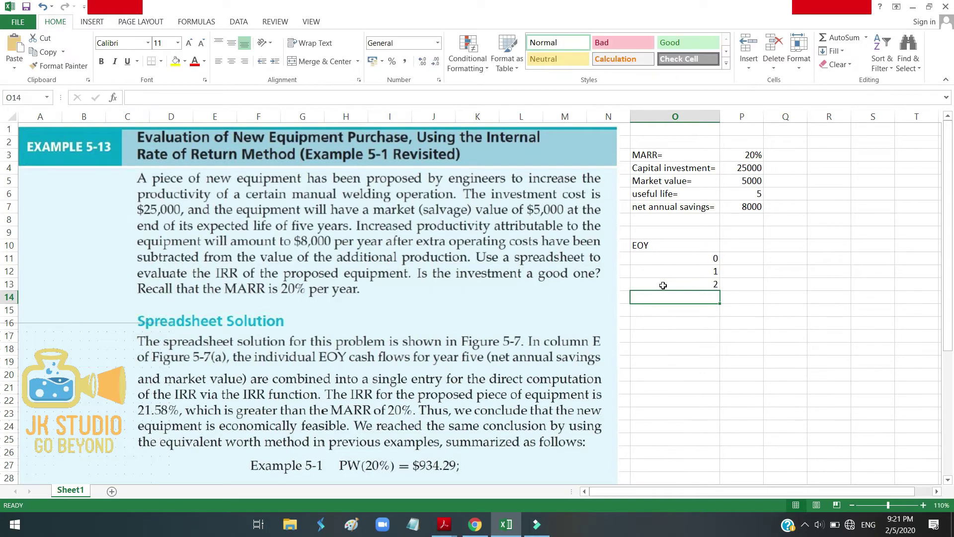
{"action": "type", "text": "3"}
{"action": "key", "text": "Return"}
{"action": "type", "text": "4"}
{"action": "key", "text": "Return"}
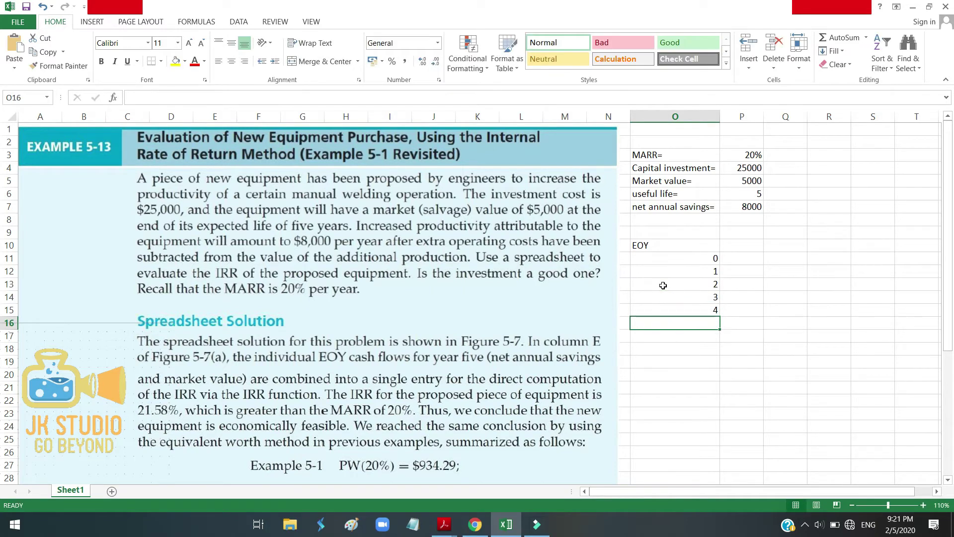
{"action": "type", "text": "5"}
{"action": "key", "text": "Return"}
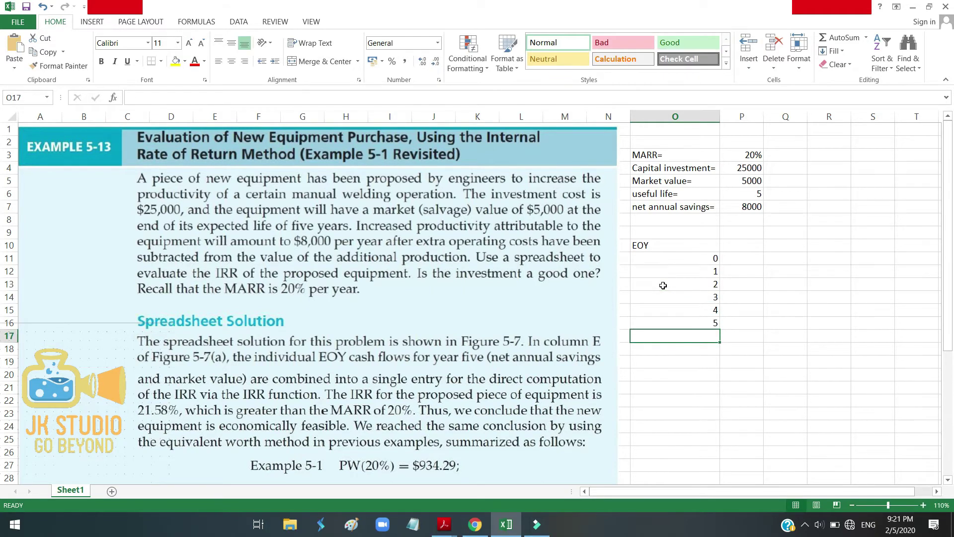
{"action": "key", "text": "Right"}
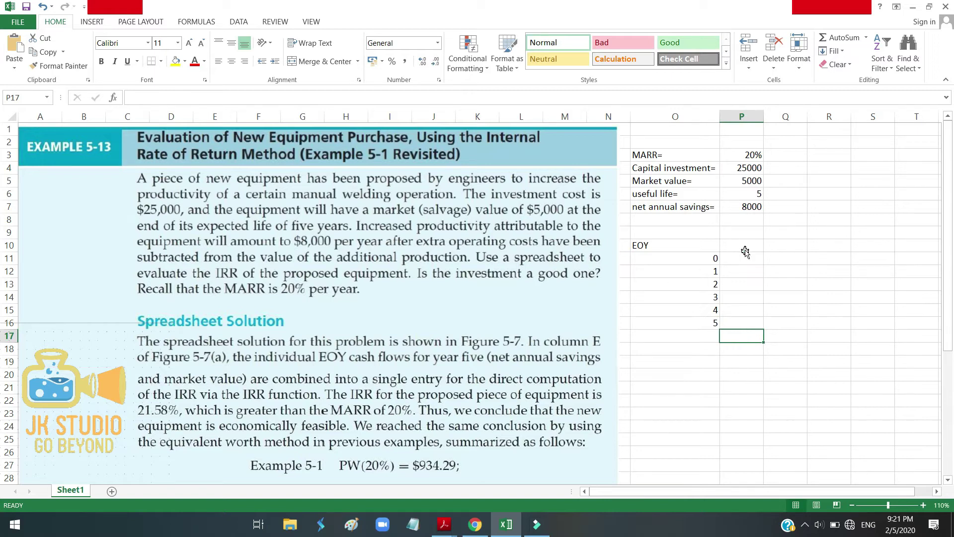
Add a CASH FLOW header in P10 and widen column P to fit it.
{"action": "left_click", "coordinate": [747, 248]}
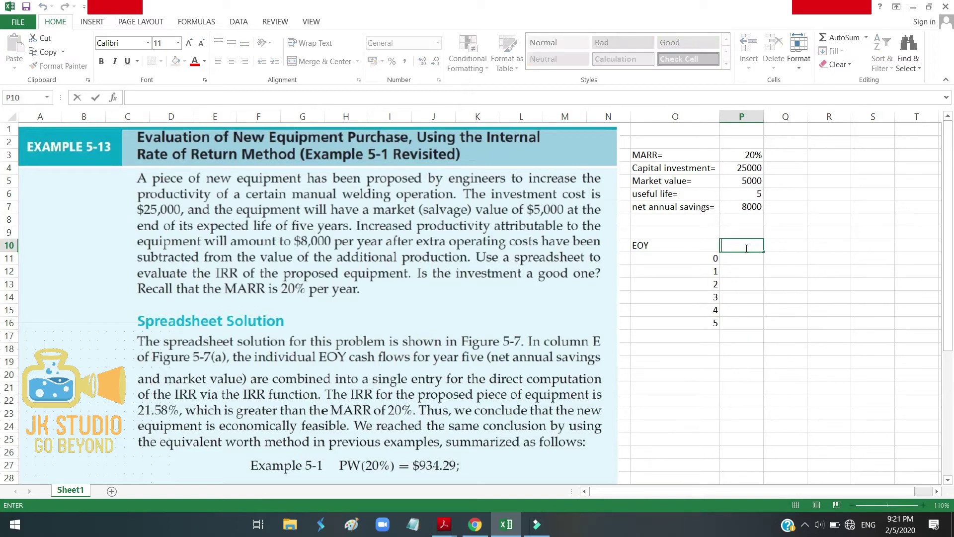
{"action": "type", "text": "CASH"}
{"action": "type", "text": " FLOW"}
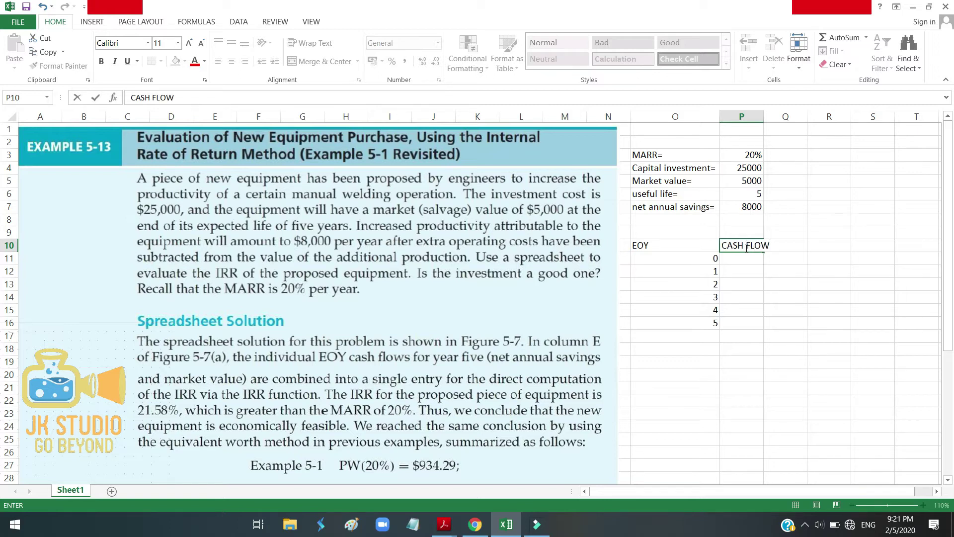
{"action": "left_click", "coordinate": [762, 117]}
{"action": "left_click_drag", "start_coordinate": [764, 118], "coordinate": [773, 117]}
Set the year 0 cash flow in P11 to =-P4, giving -25000, and check the year rows.
{"action": "left_click", "coordinate": [743, 261]}
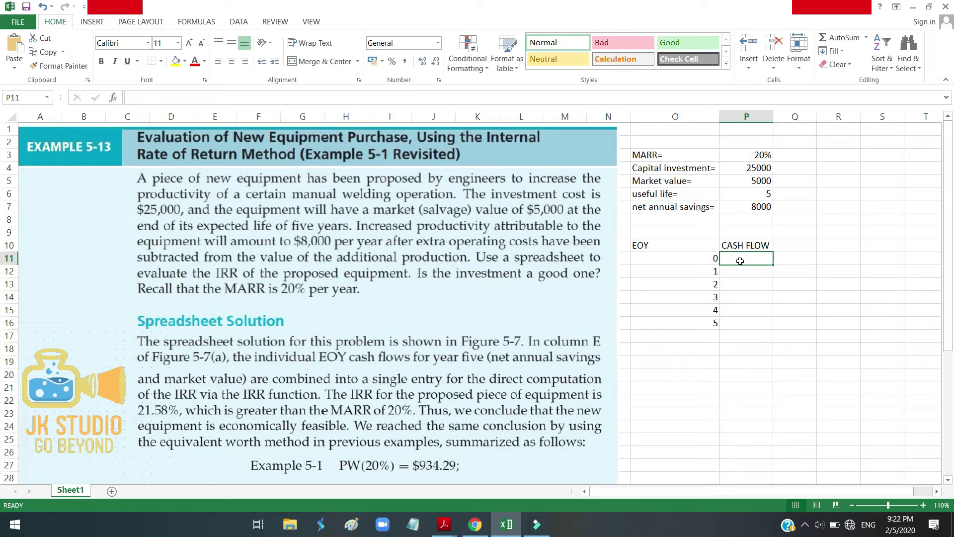
{"action": "type", "text": "="}
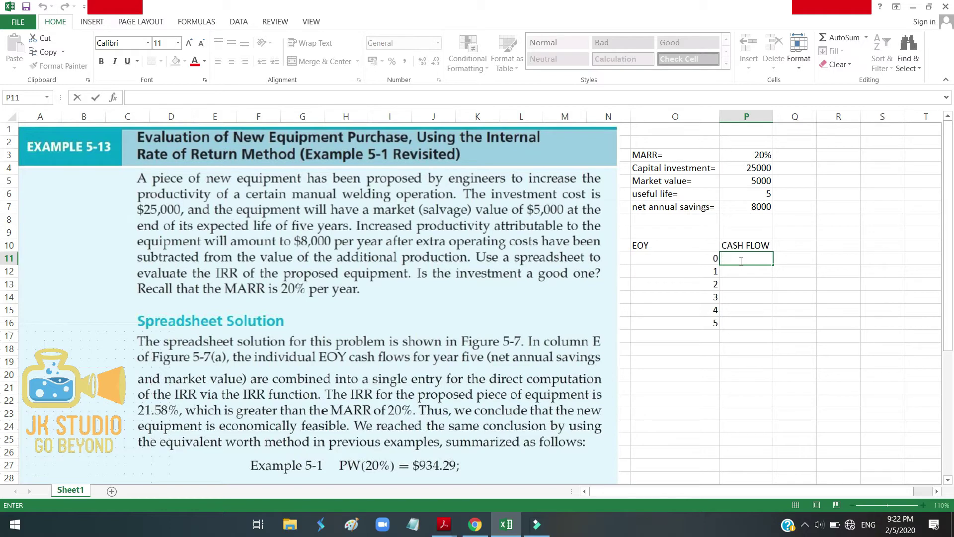
{"action": "type", "text": "="}
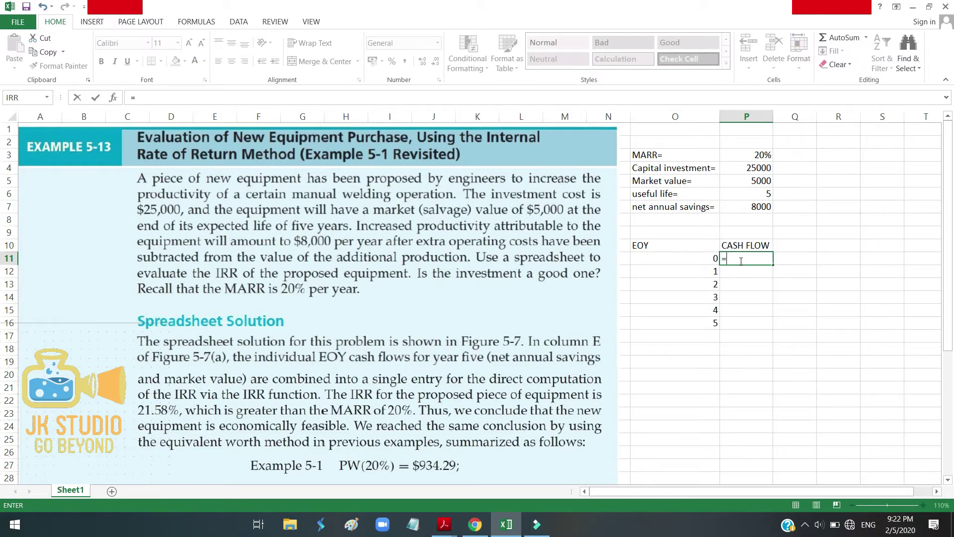
{"action": "type", "text": "-"}
{"action": "left_click", "coordinate": [755, 173]}
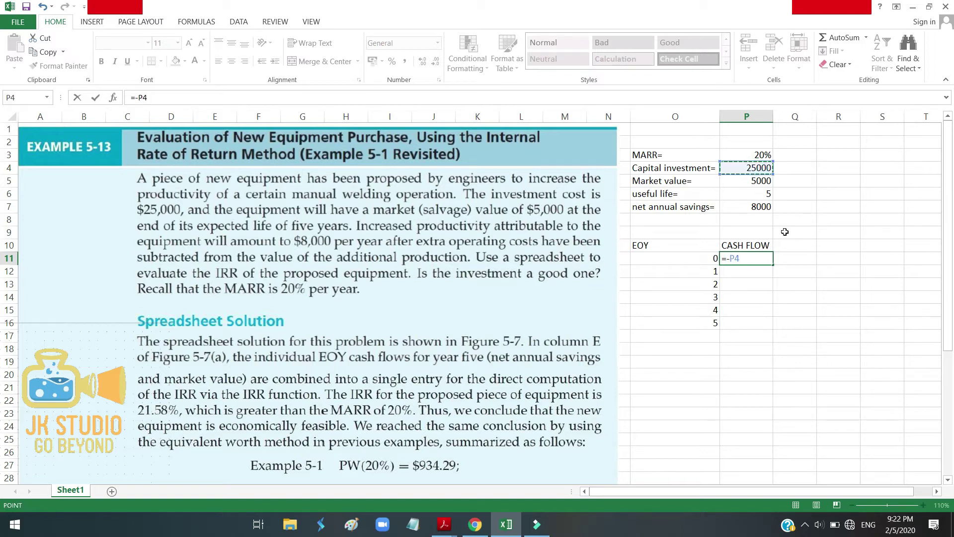
{"action": "key", "text": "Return"}
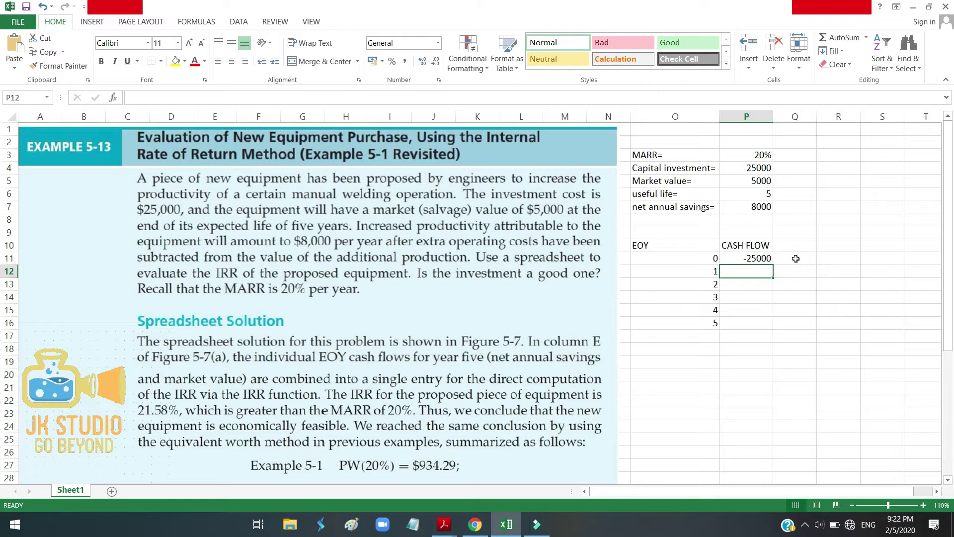
{"action": "left_click", "coordinate": [707, 272]}
{"action": "left_click", "coordinate": [712, 297]}
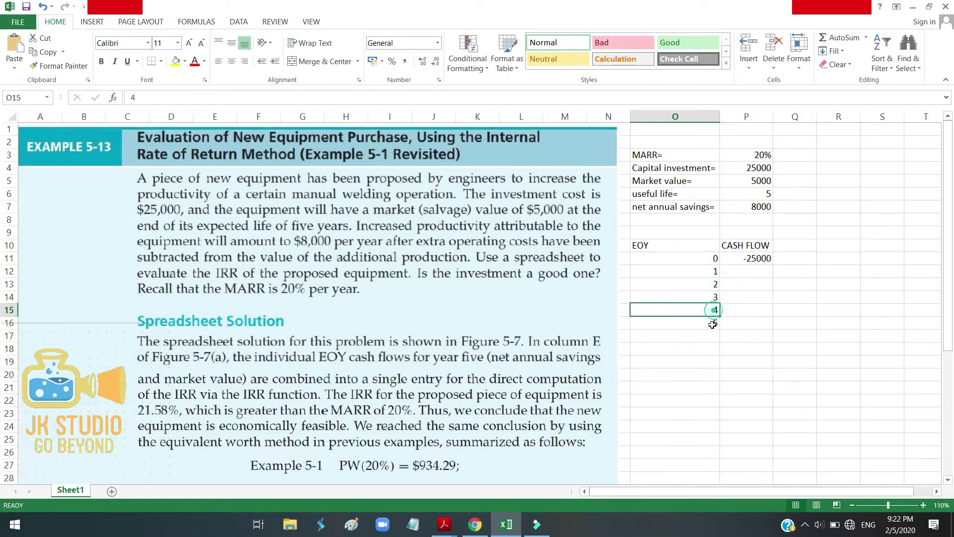
{"action": "left_click", "coordinate": [713, 323]}
{"action": "type", "text": "5"}
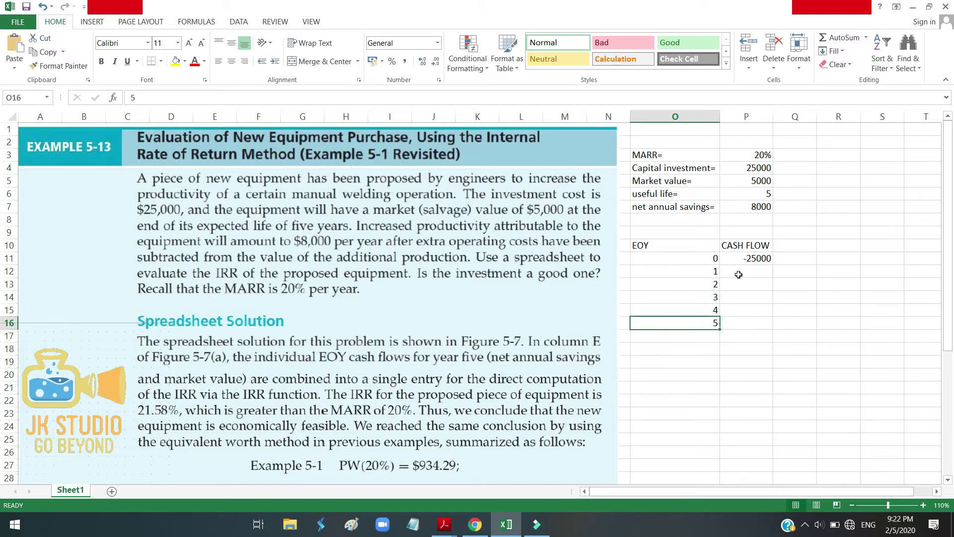
{"action": "left_click", "coordinate": [738, 273]}
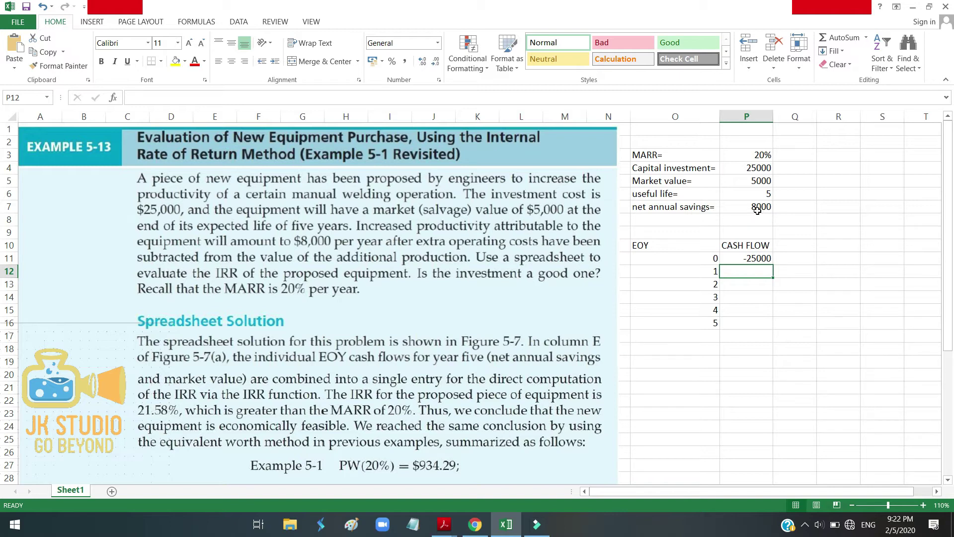
Set the year 1 cash flow in P12 to =P7, the 8000 net annual savings.
{"action": "double_click", "coordinate": [755, 273]}
{"action": "type", "text": "="}
{"action": "left_click", "coordinate": [737, 207]}
{"action": "key", "text": "Return"}
{"action": "double_click", "coordinate": [753, 273]}
{"action": "key", "text": "Return"}
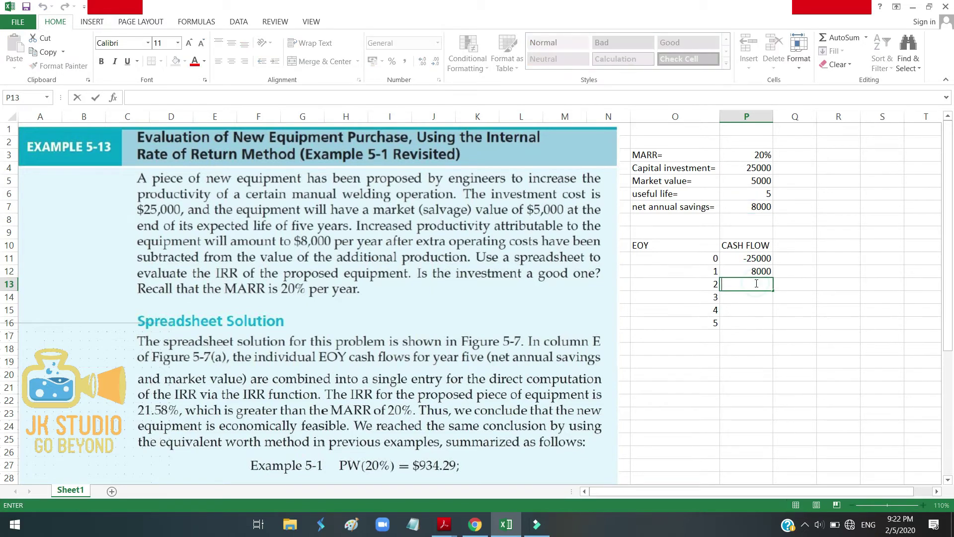
{"action": "type", "text": "8000"}
Enter 8000 for year 2 and fill it down through years 3 to 5.
{"action": "left_click", "coordinate": [761, 301]}
{"action": "left_click", "coordinate": [770, 286]}
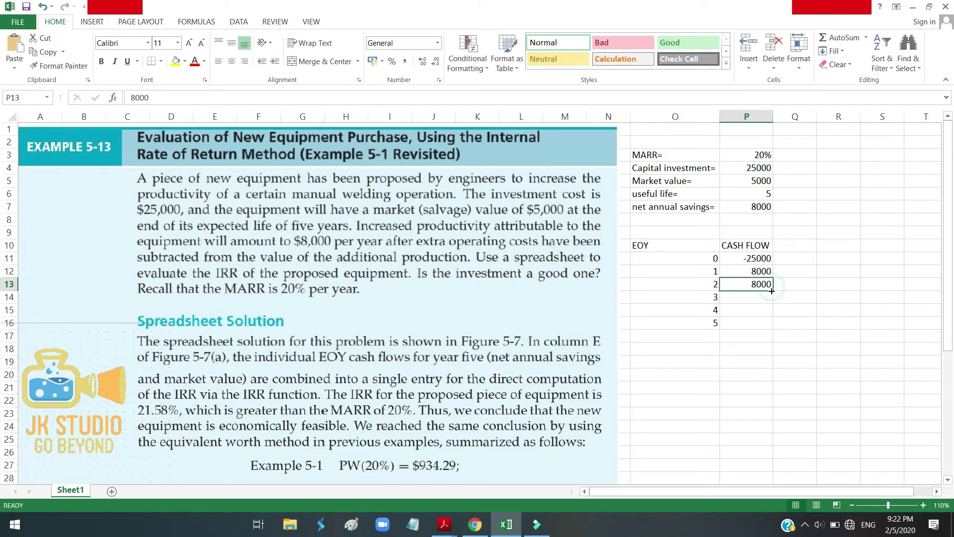
{"action": "left_click_drag", "start_coordinate": [772, 291], "coordinate": [771, 328]}
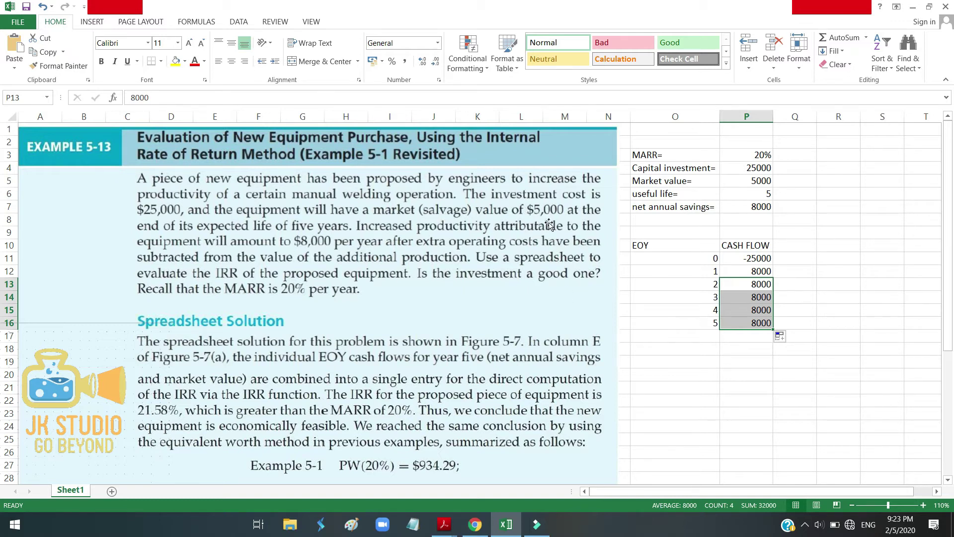
Add a second year 5 row in O17 with a 5000 market value cash flow in P17.
{"action": "left_click", "coordinate": [685, 338]}
{"action": "type", "text": "5"}
{"action": "left_click", "coordinate": [753, 338]}
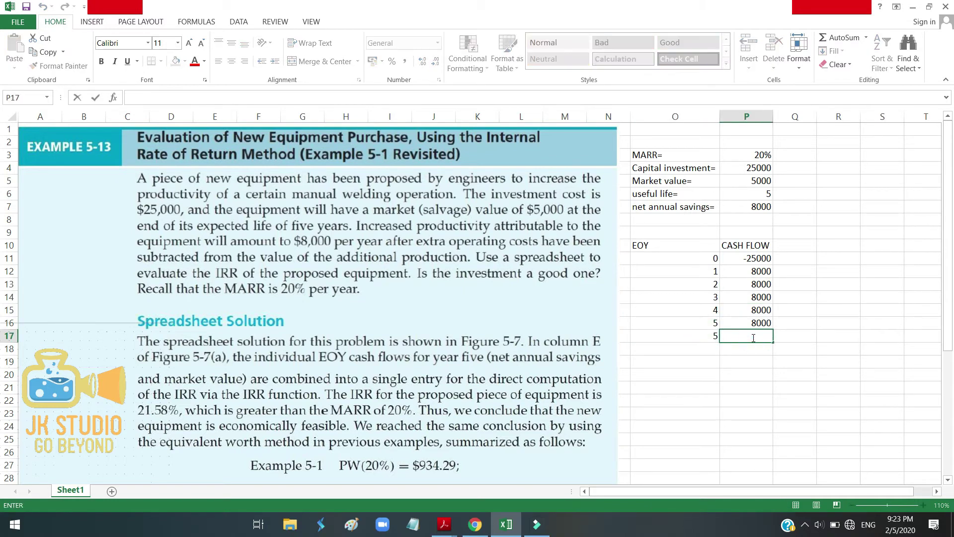
{"action": "type", "text": "5000"}
{"action": "left_click", "coordinate": [761, 364]}
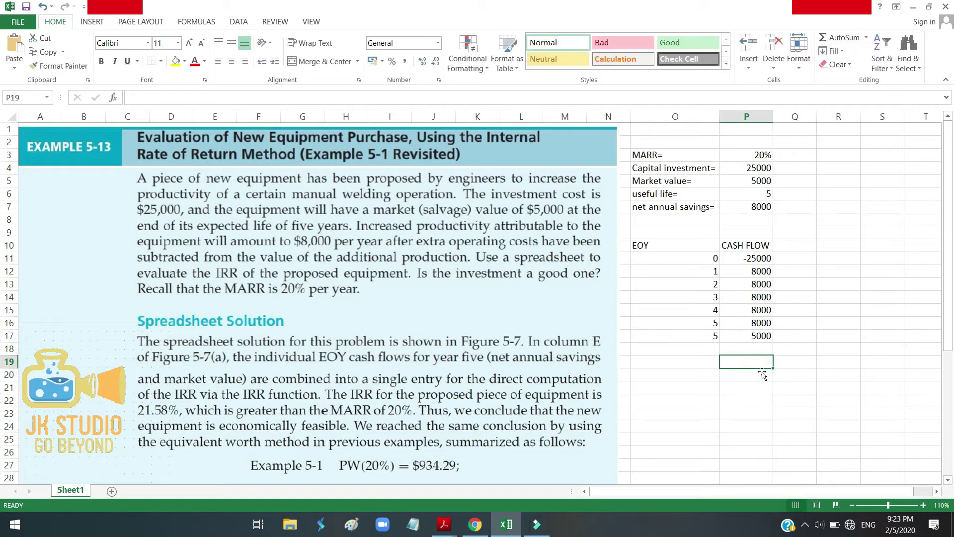
{"action": "left_click", "coordinate": [702, 337]}
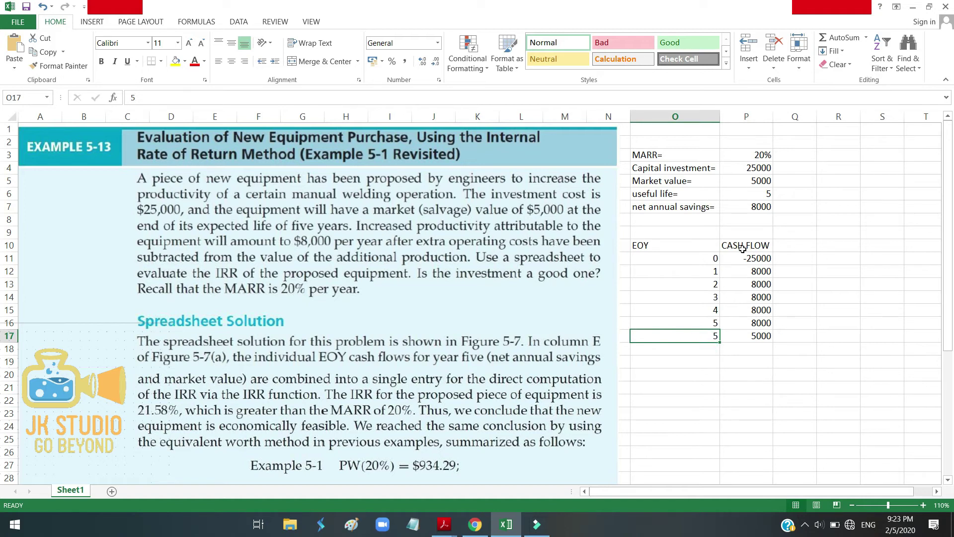
Copy the EOY column O10:O16 (EOY, 0 to 5).
{"action": "mouse_move", "coordinate": [671, 246]}
{"action": "left_mouse_down"}
{"action": "mouse_move", "coordinate": [675, 317]}
{"action": "mouse_move", "coordinate": [685, 332]}
{"action": "left_mouse_up"}
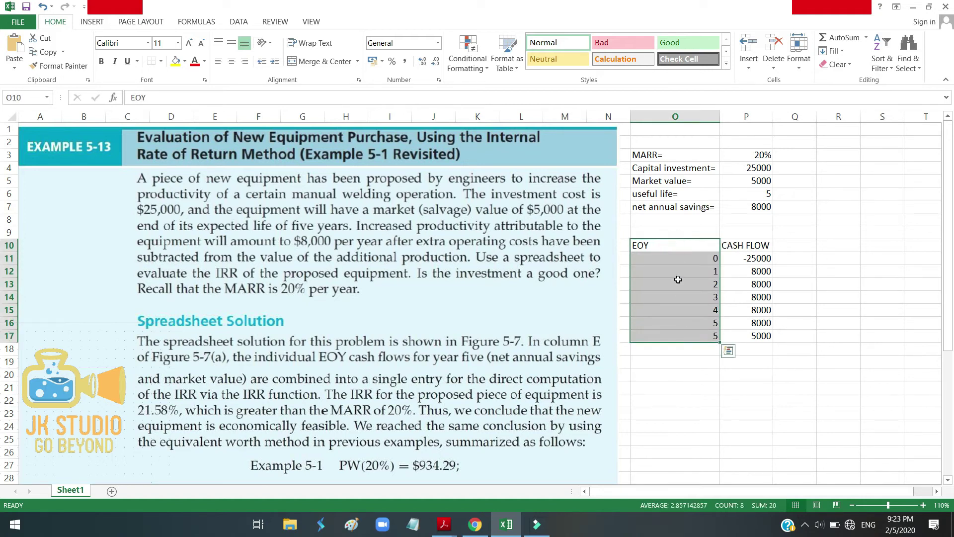
{"action": "left_click", "coordinate": [672, 248]}
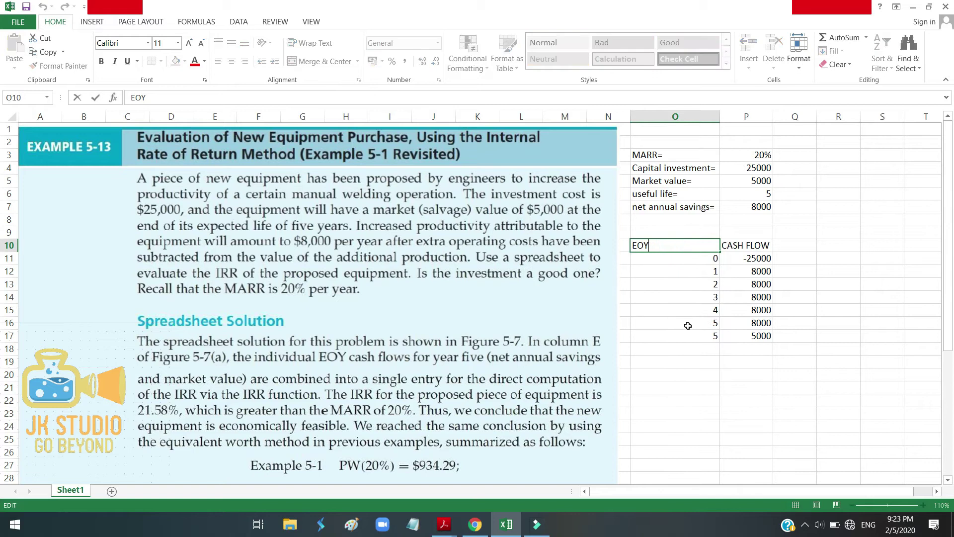
{"action": "left_click_drag", "start_coordinate": [683, 327], "coordinate": [688, 246]}
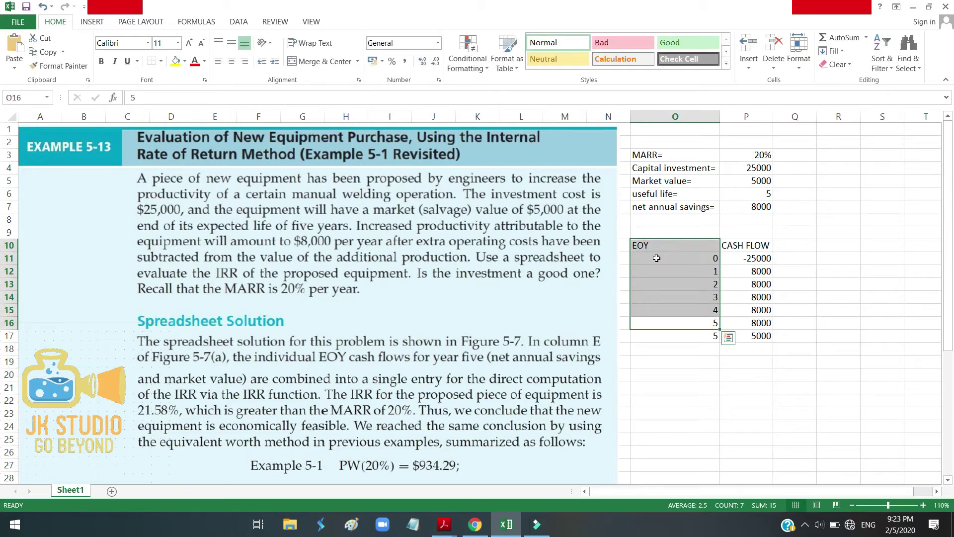
{"action": "right_click", "coordinate": [687, 246]}
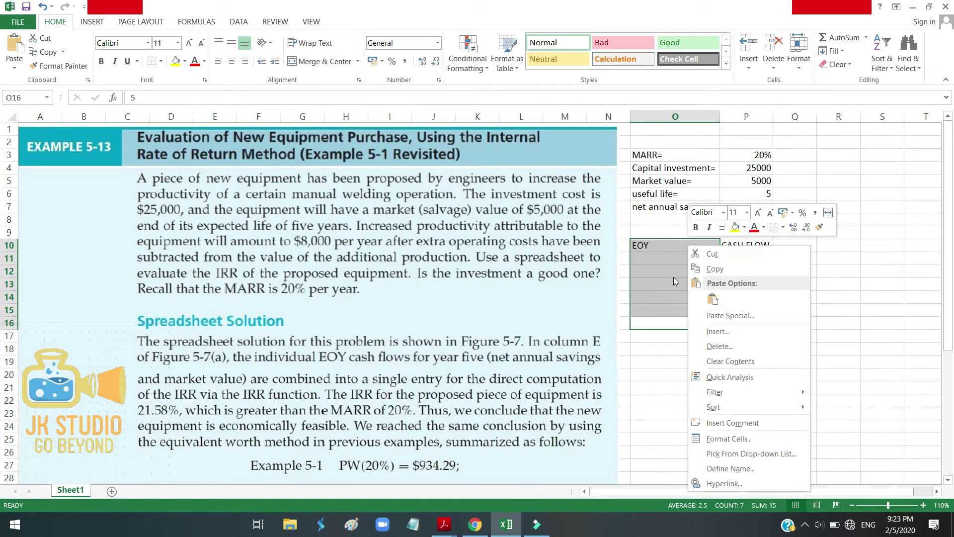
{"action": "left_click", "coordinate": [716, 271]}
Paste the EOY column into R10, then select the cash flows P10:P15 for copying.
{"action": "left_click", "coordinate": [847, 246]}
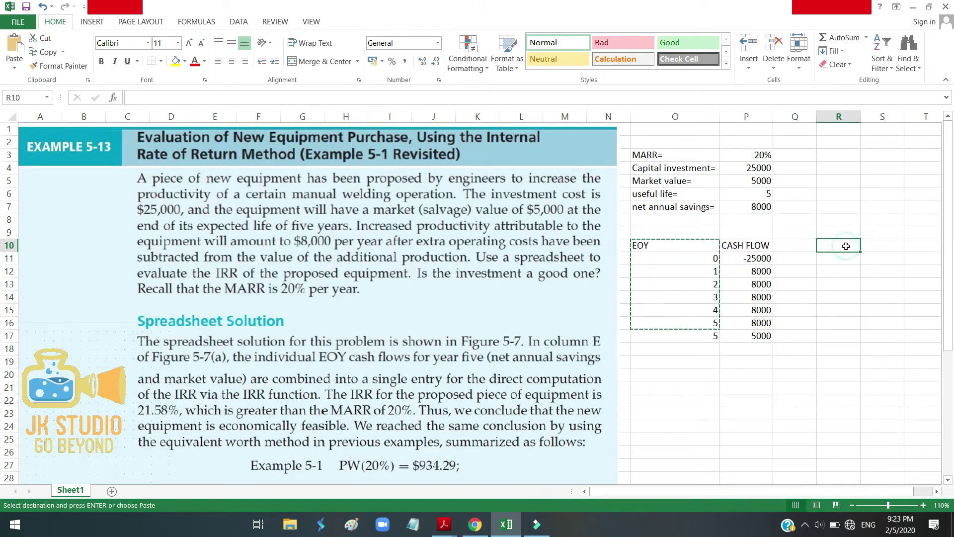
{"action": "right_click", "coordinate": [846, 246]}
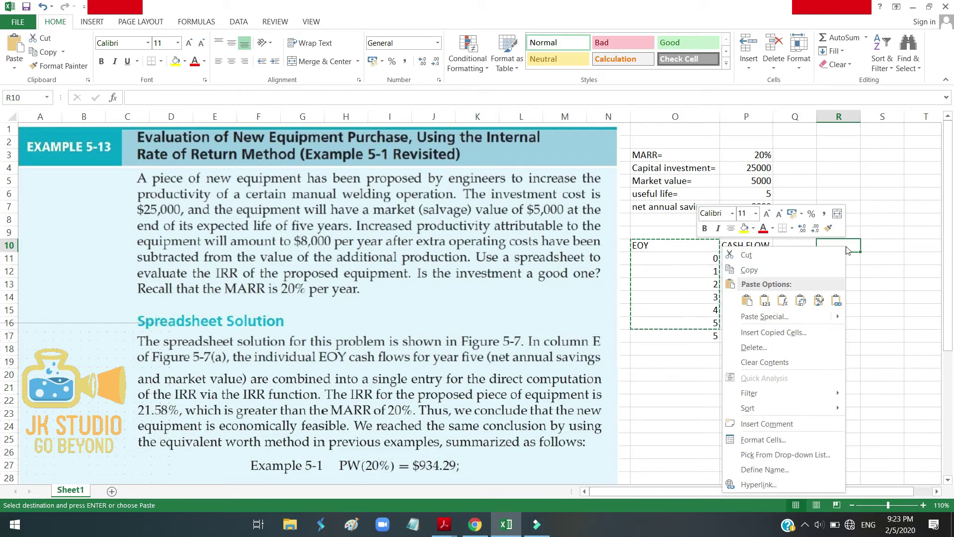
{"action": "left_click", "coordinate": [747, 300]}
{"action": "left_click", "coordinate": [768, 246]}
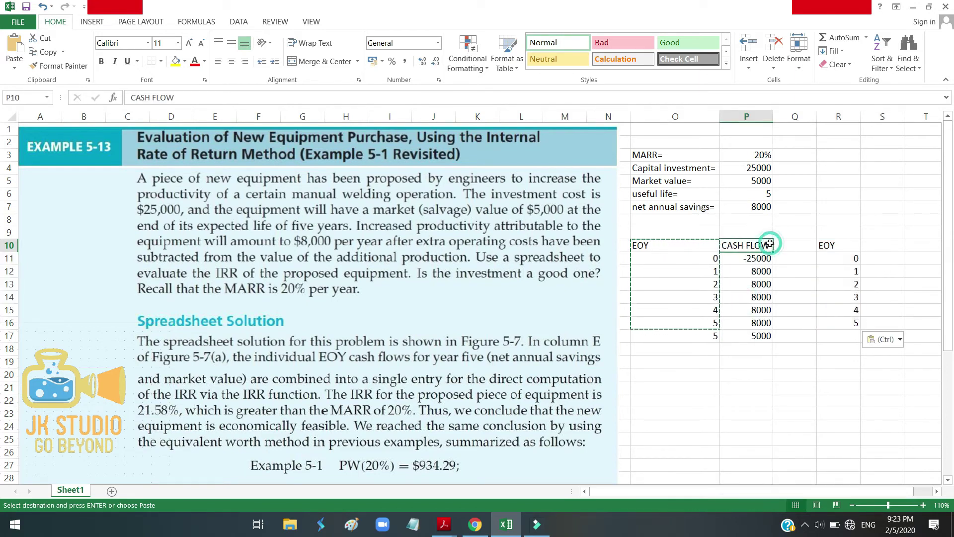
{"action": "key", "text": "shift+Down"}
{"action": "key", "text": "shift+Down"}
{"action": "key", "text": "shift+Down"}
{"action": "key", "text": "shift+Down"}
{"action": "key", "text": "shift+Down"}
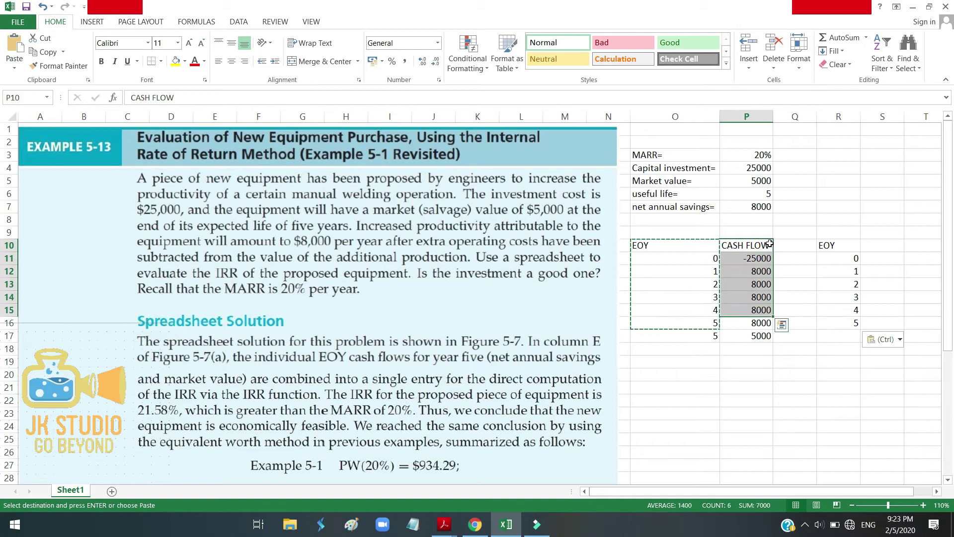
Copy the CASH FLOW heading and values P10:P15 into S10 beside the new EOY column.
{"action": "right_click", "coordinate": [769, 249]}
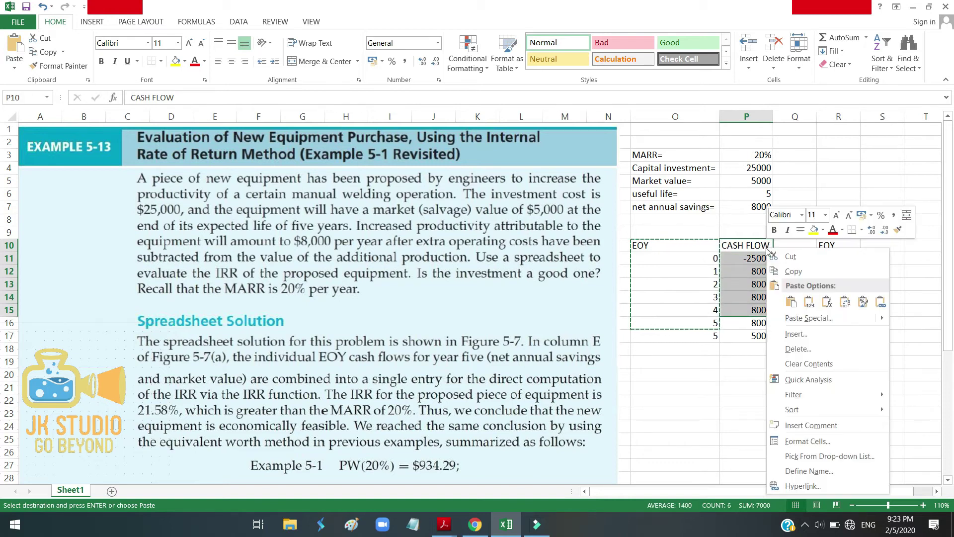
{"action": "left_click", "coordinate": [810, 271]}
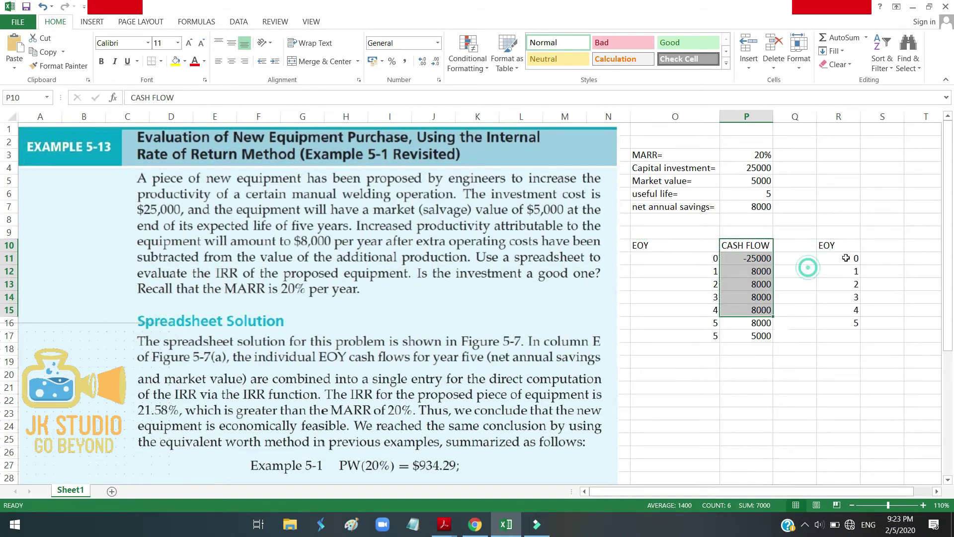
{"action": "left_click", "coordinate": [872, 248]}
{"action": "right_click", "coordinate": [872, 249]}
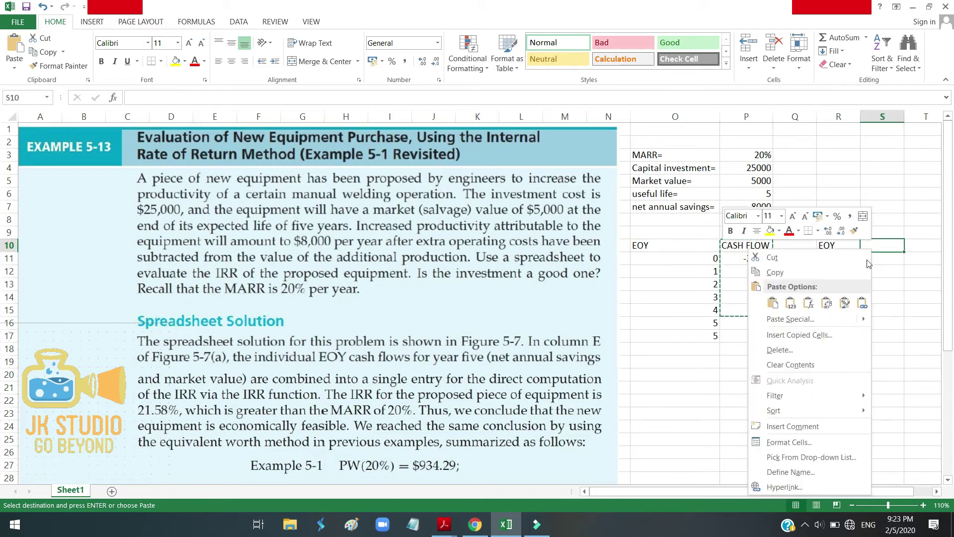
{"action": "left_click", "coordinate": [809, 302]}
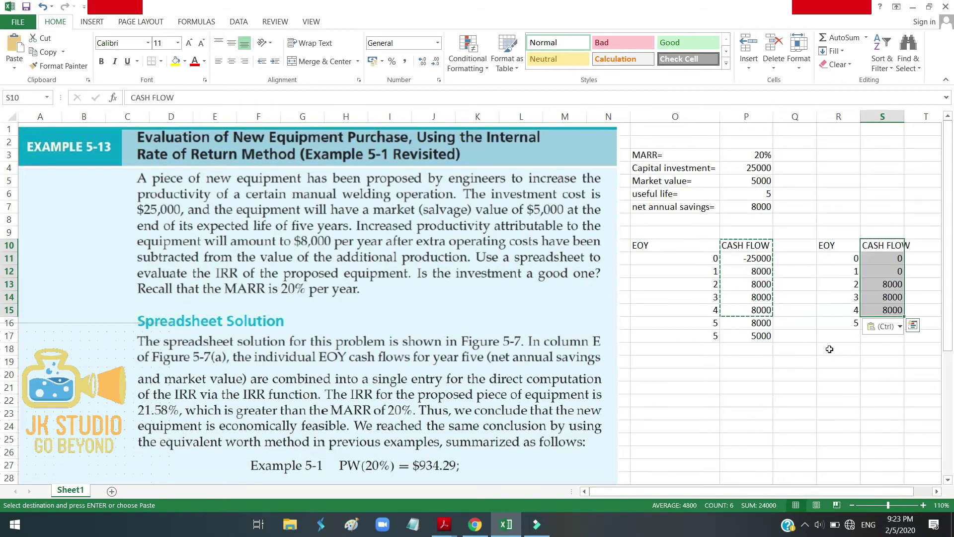
{"action": "left_click", "coordinate": [839, 335]}
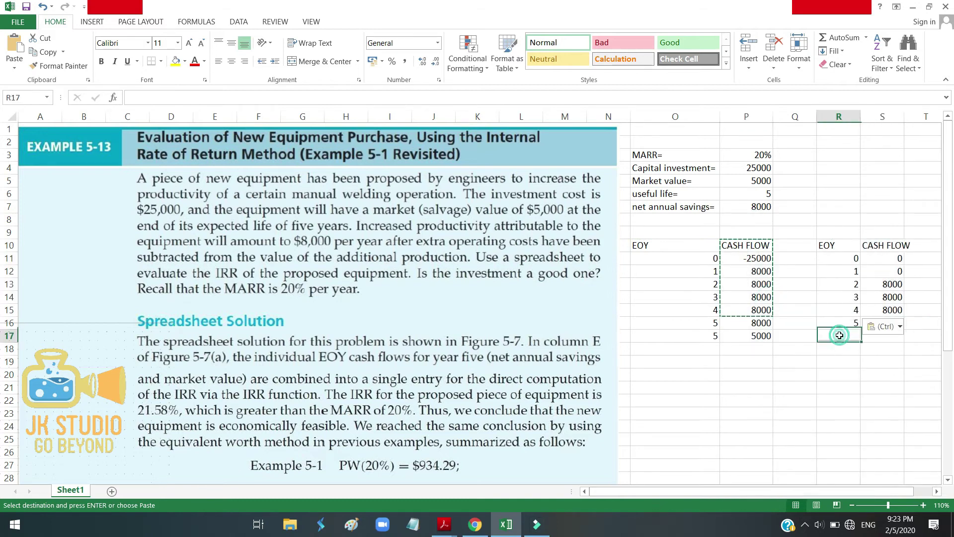
Review the paste options and quick analysis popups on the pasted cells, keeping the standard paste.
{"action": "left_click", "coordinate": [915, 328]}
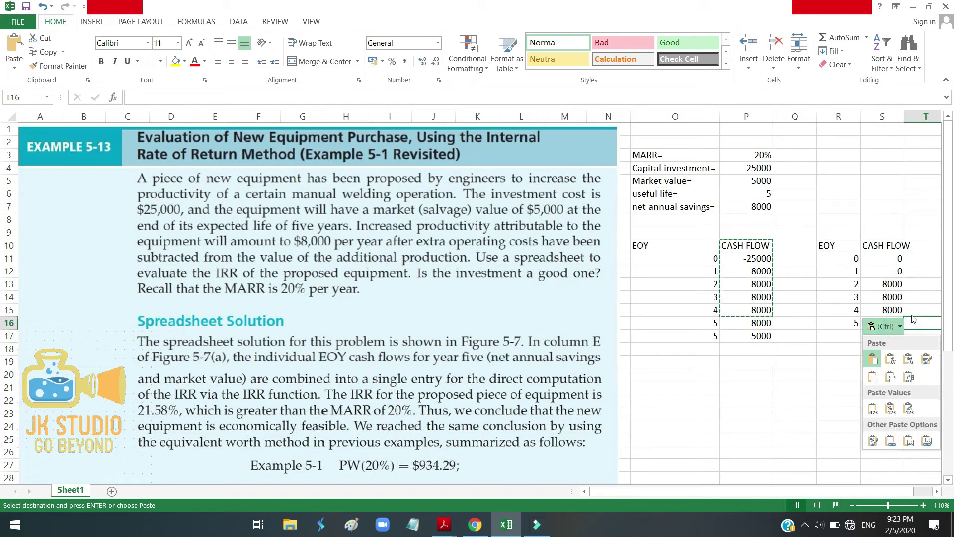
{"action": "left_click", "coordinate": [913, 319]}
{"action": "left_click", "coordinate": [842, 285]}
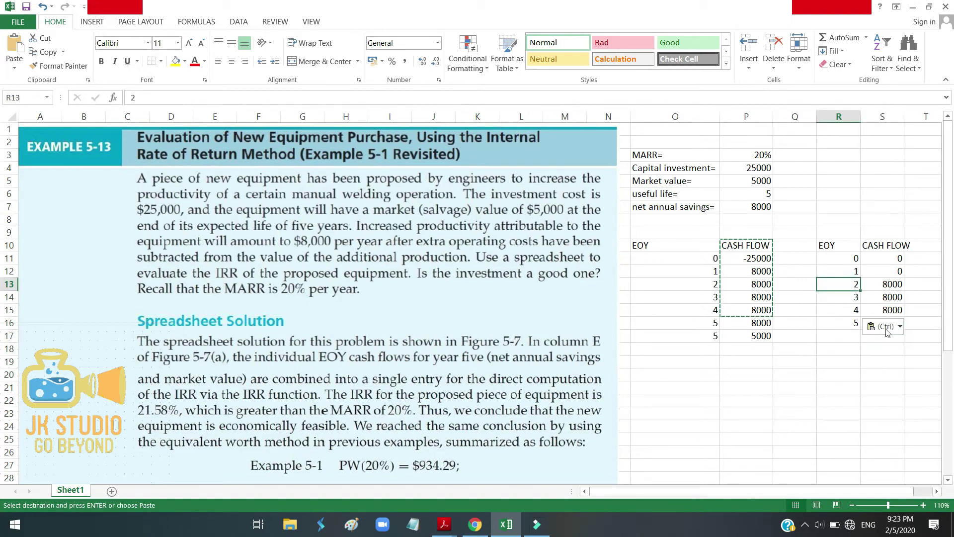
{"action": "left_click", "coordinate": [899, 310]}
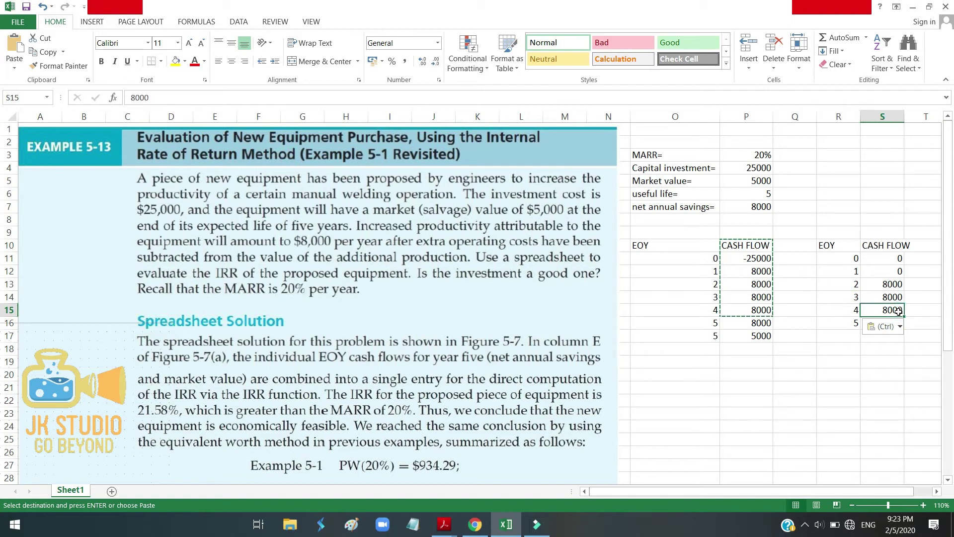
{"action": "key", "text": "Down"}
{"action": "left_click", "coordinate": [884, 327]}
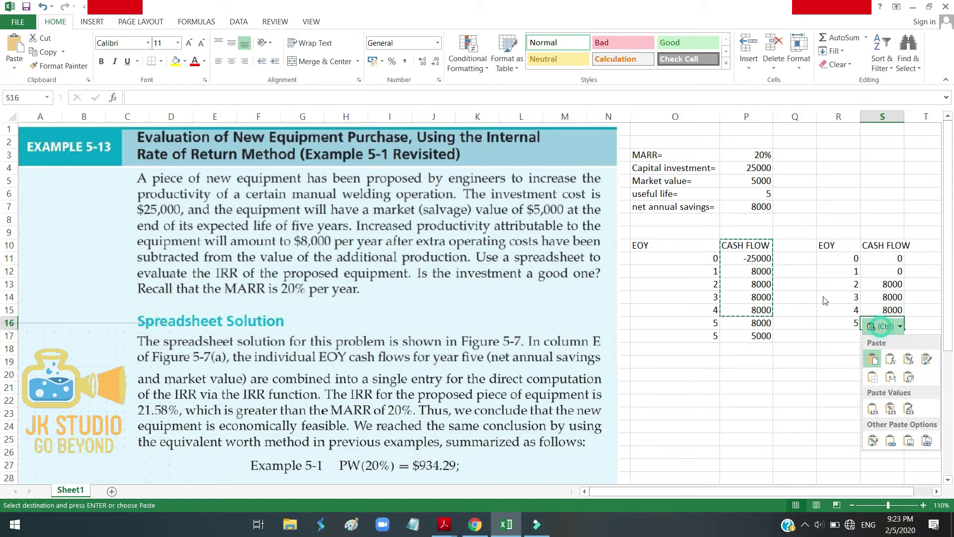
{"action": "left_click", "coordinate": [874, 359]}
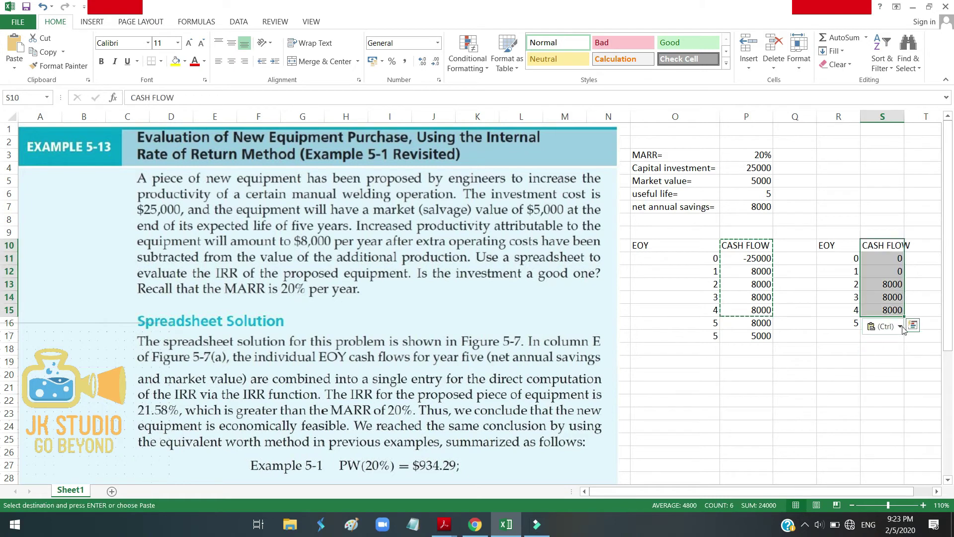
{"action": "left_click", "coordinate": [900, 328]}
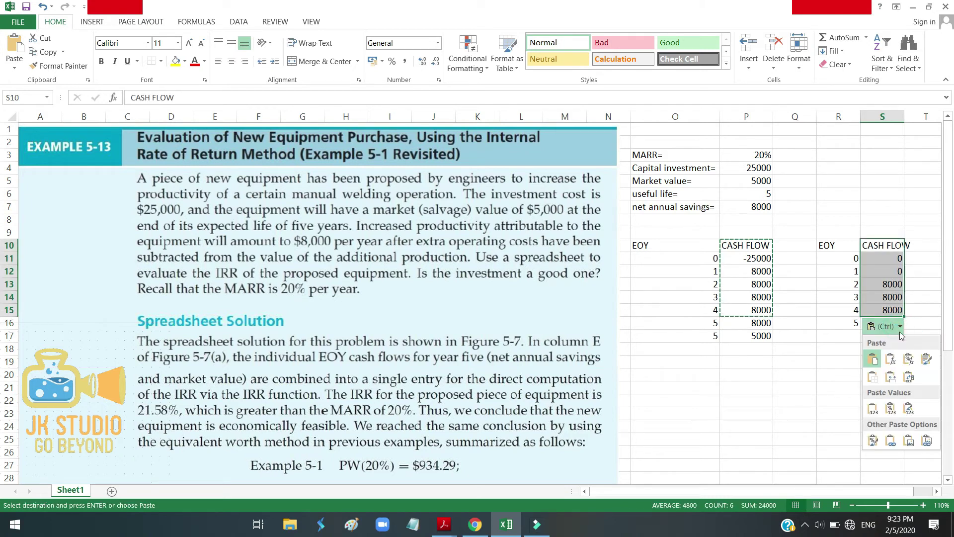
{"action": "key", "text": "Escape"}
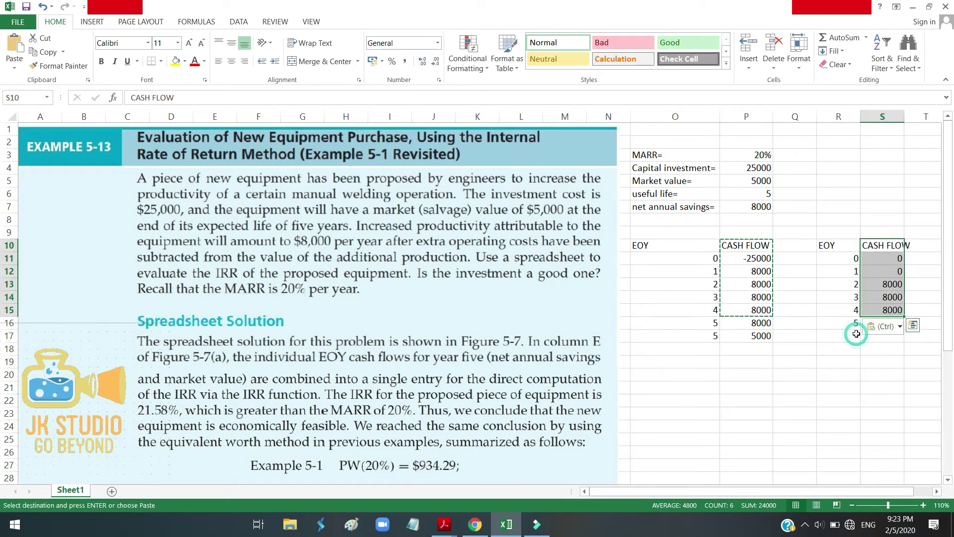
{"action": "left_click", "coordinate": [914, 326]}
{"action": "left_click", "coordinate": [930, 308]}
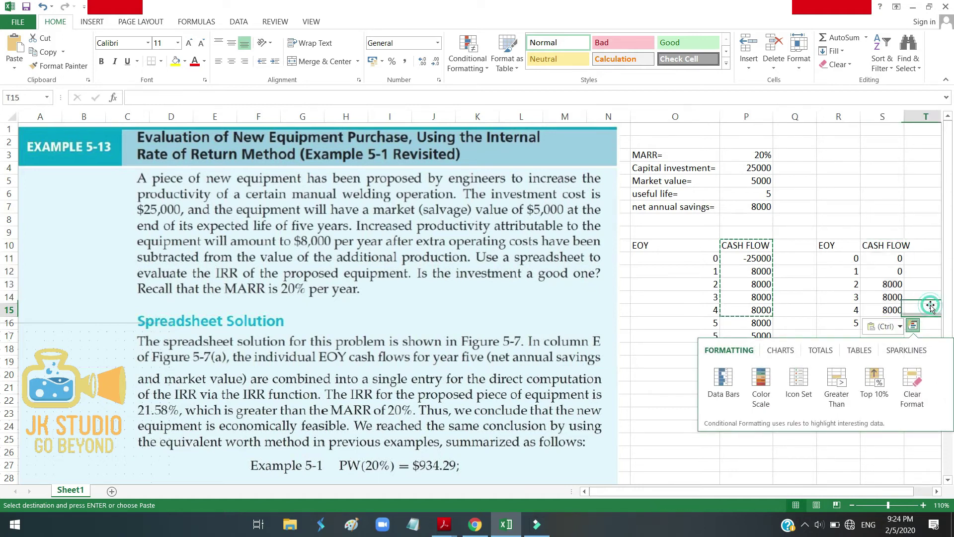
{"action": "left_click", "coordinate": [874, 329]}
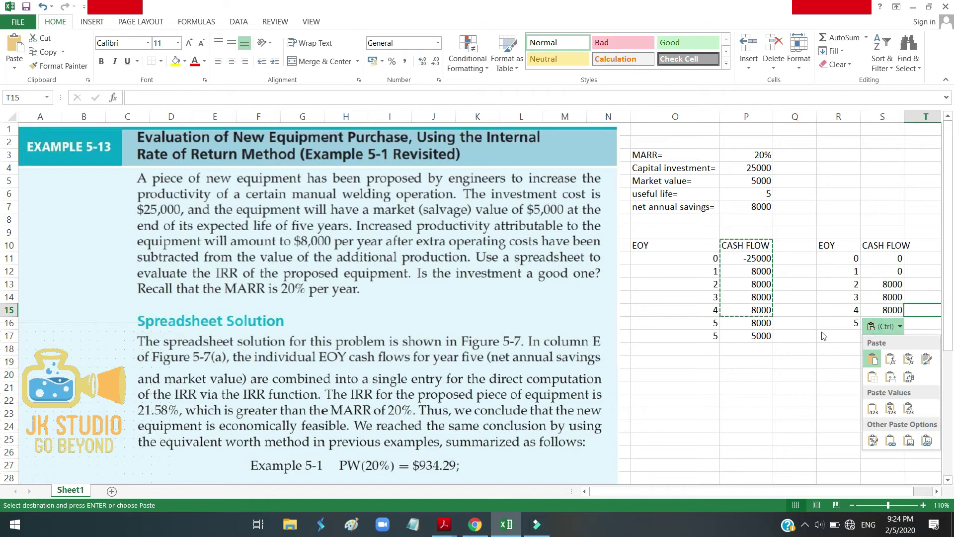
{"action": "left_click", "coordinate": [875, 368]}
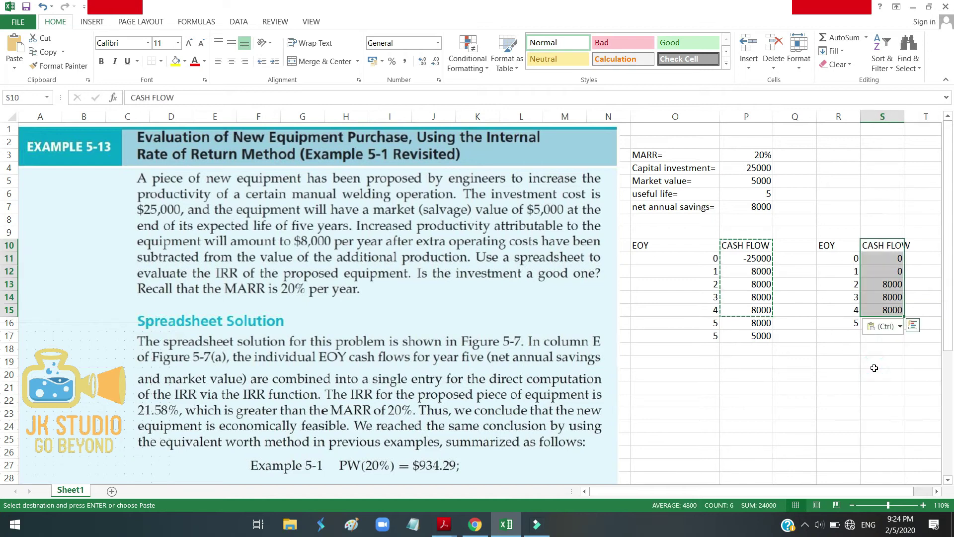
{"action": "left_click", "coordinate": [885, 328]}
{"action": "left_click", "coordinate": [873, 359]}
{"action": "left_click", "coordinate": [843, 359]}
{"action": "left_click", "coordinate": [751, 287]}
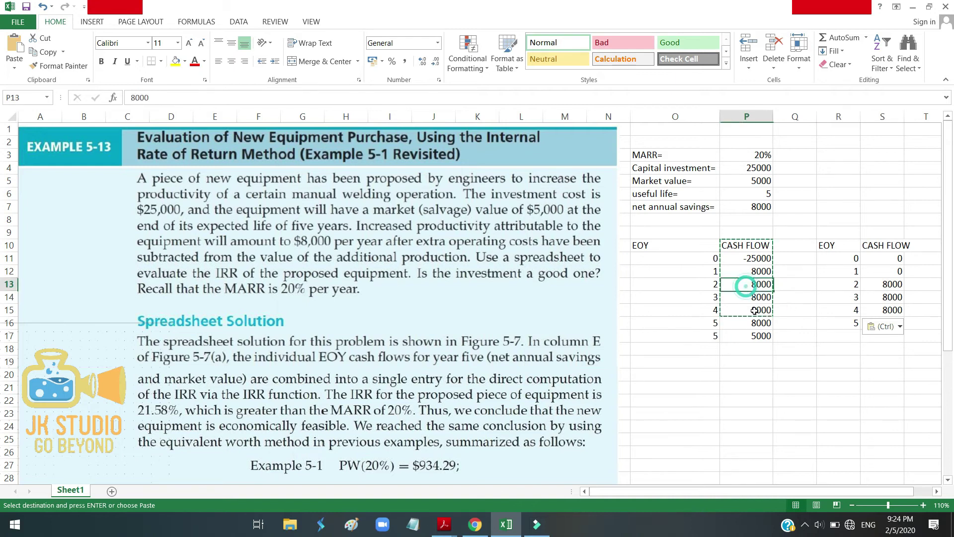
{"action": "left_click", "coordinate": [748, 381]}
{"action": "key", "text": "Escape"}
Set year 5's cash flow in S16 to =P17+P16, combining 5000 and 8000 into 13000.
{"action": "left_click", "coordinate": [893, 326]}
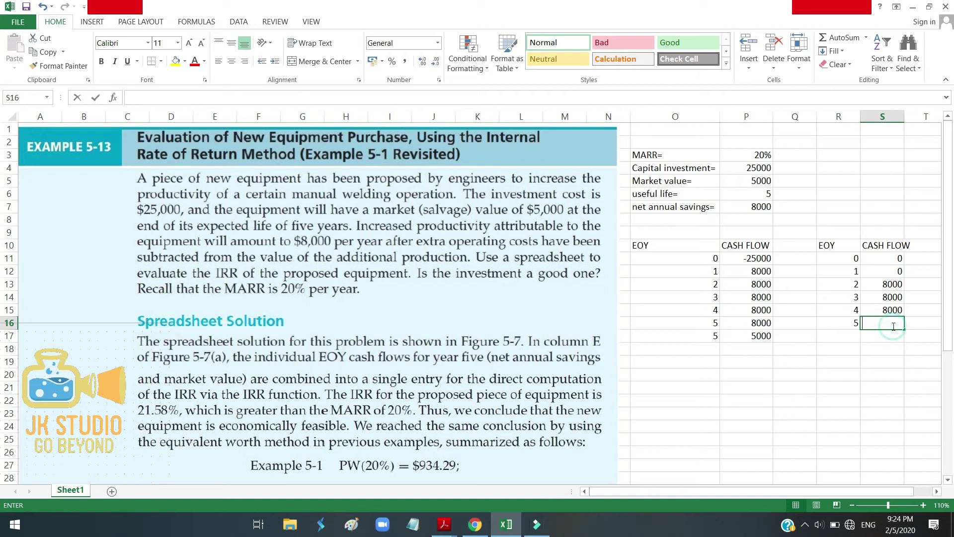
{"action": "type", "text": "=="}
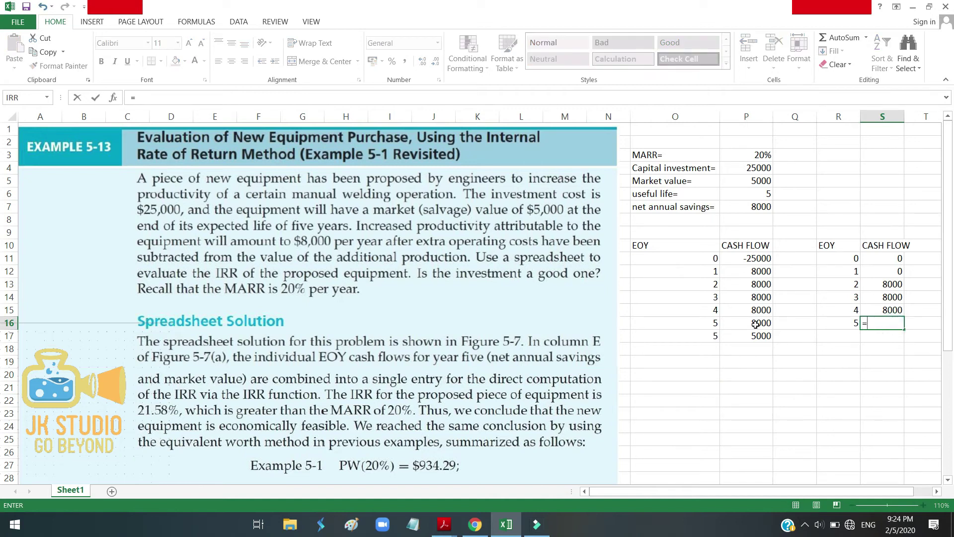
{"action": "left_click", "coordinate": [755, 332]}
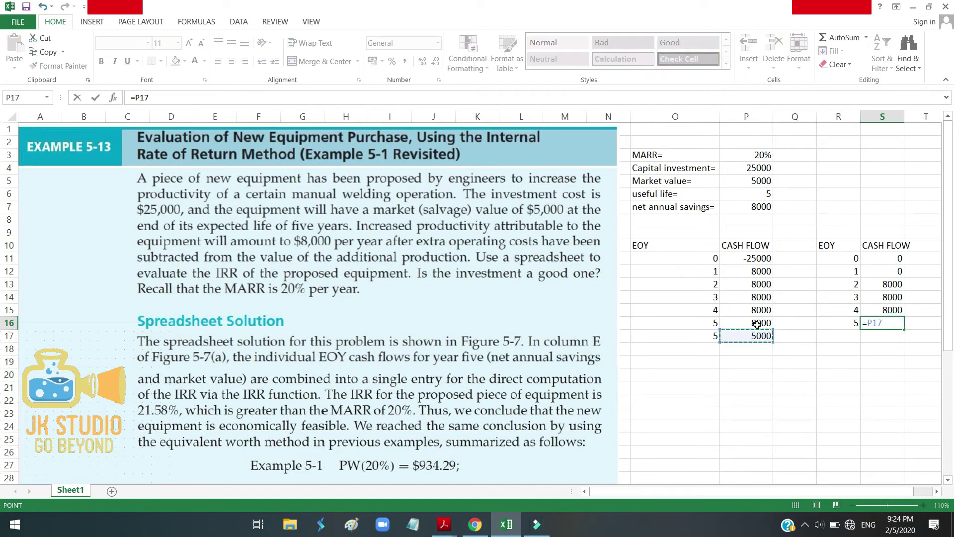
{"action": "type", "text": "="}
{"action": "left_click", "coordinate": [758, 323]}
{"action": "key", "text": "Return"}
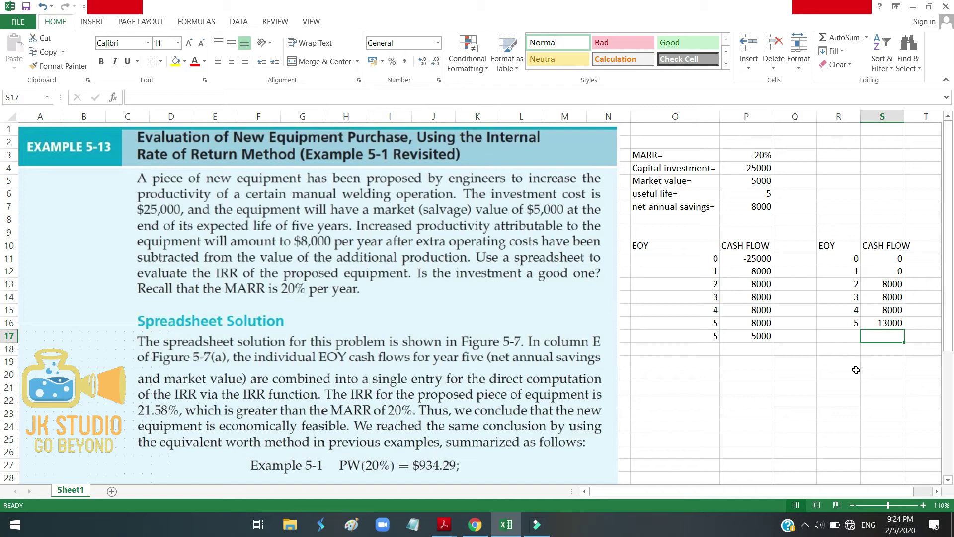
Label Q20 with IRR=, look up the IRR function for R20 via More Functions, then cancel it.
{"action": "left_click", "coordinate": [796, 377]}
{"action": "type", "text": "="}
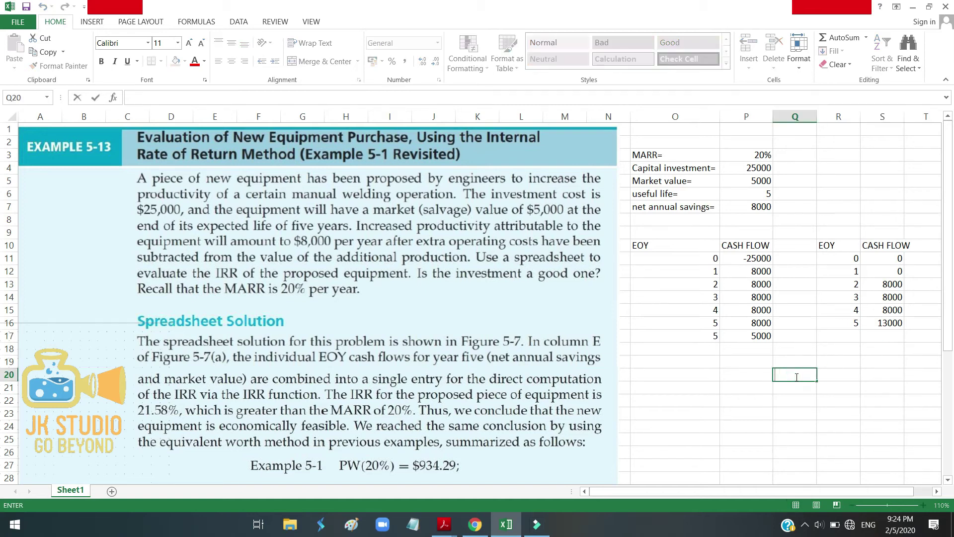
{"action": "type", "text": "IRR="}
{"action": "double_click", "coordinate": [833, 375]}
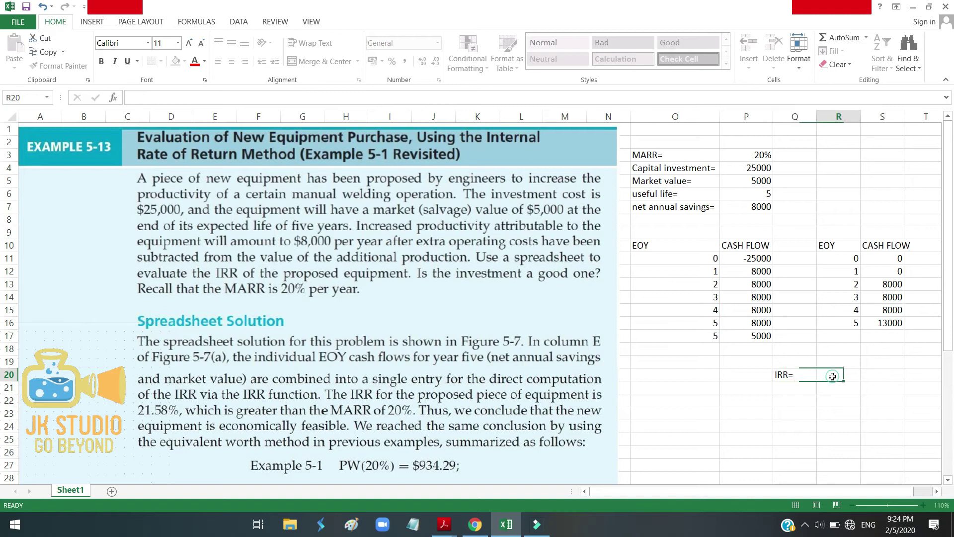
{"action": "type", "text": "="}
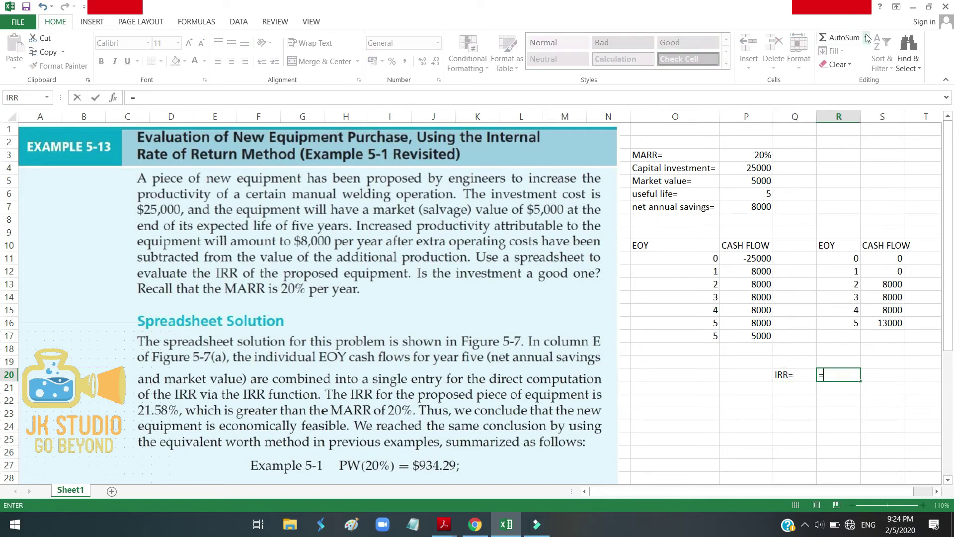
{"action": "left_click", "coordinate": [868, 37]}
{"action": "left_click", "coordinate": [864, 125]}
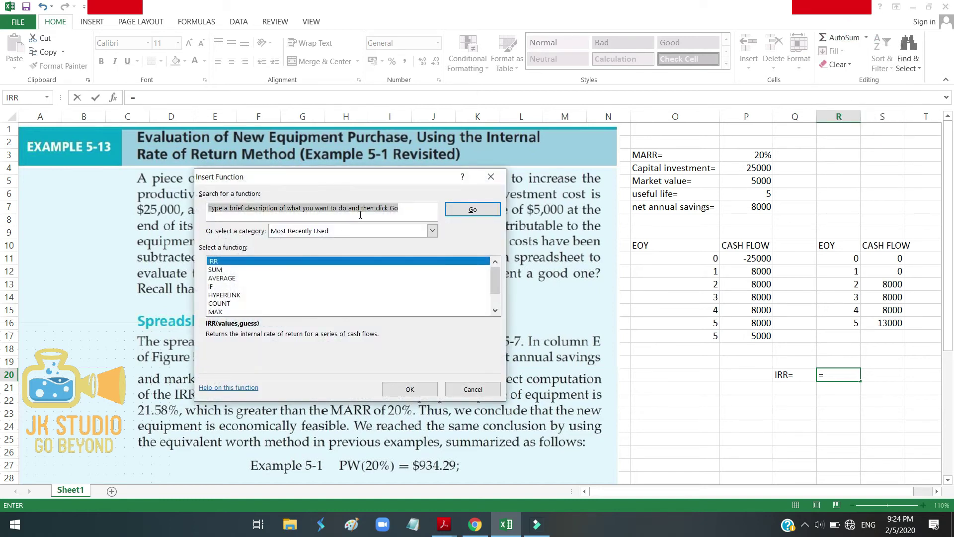
{"action": "type", "text": "IRR"}
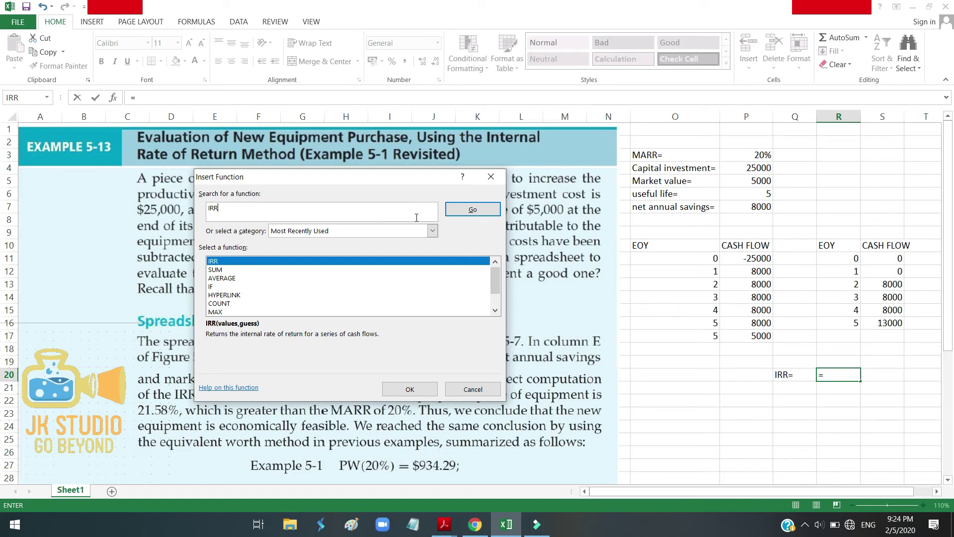
{"action": "left_click", "coordinate": [473, 209]}
{"action": "double_click", "coordinate": [405, 263]}
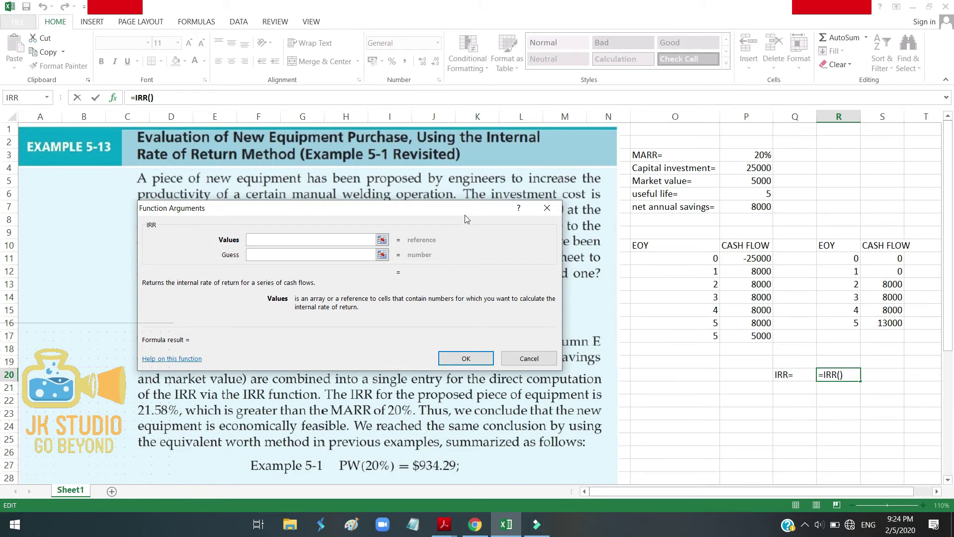
{"action": "left_click", "coordinate": [548, 208]}
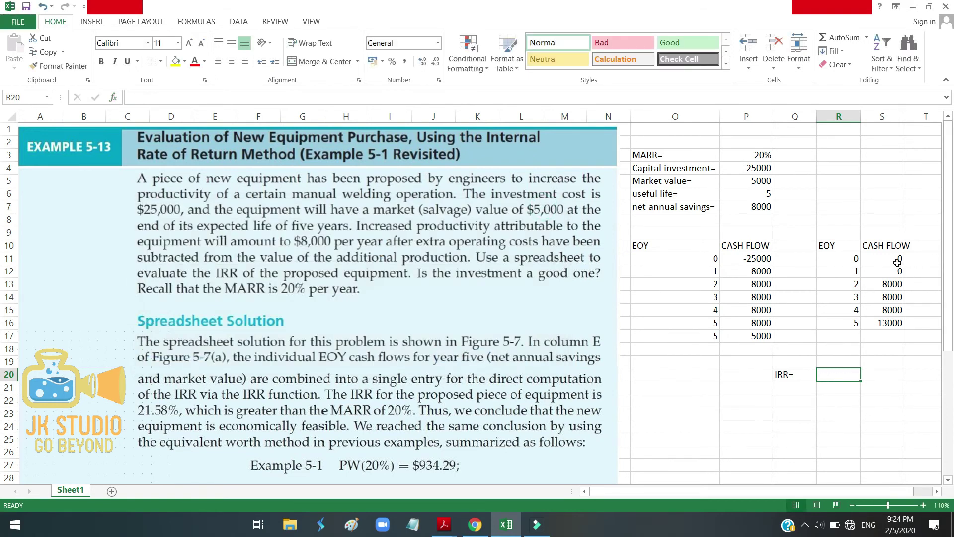
Relink the second table's year 0 cash flow S11 to =P11, giving -25000.
{"action": "left_click_drag", "start_coordinate": [886, 260], "coordinate": [886, 267]}
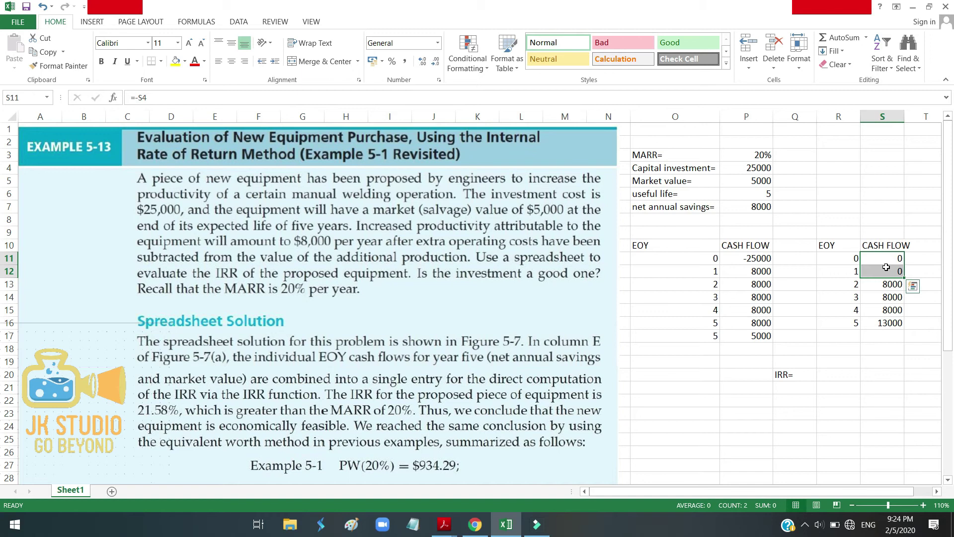
{"action": "double_click", "coordinate": [892, 257]}
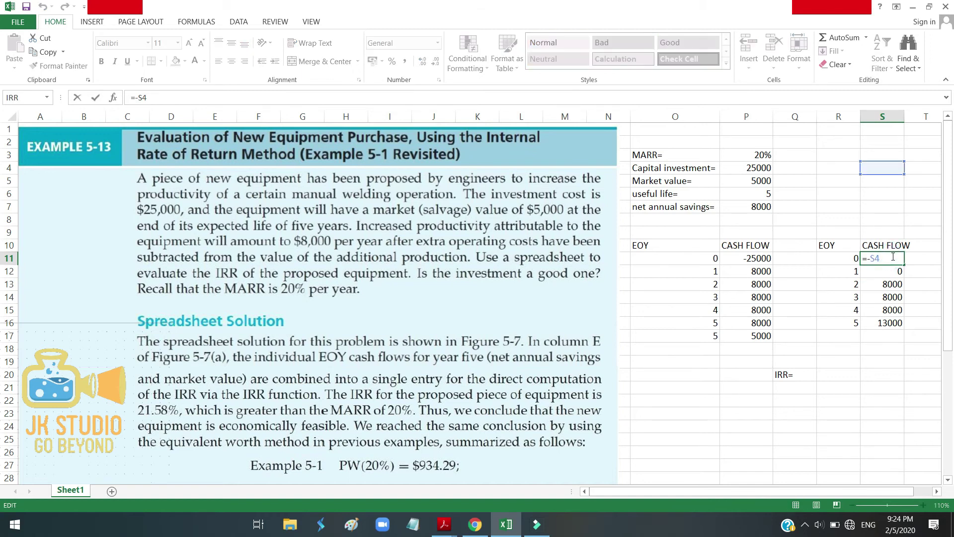
{"action": "key", "text": "BackSpace"}
{"action": "key", "text": "BackSpace"}
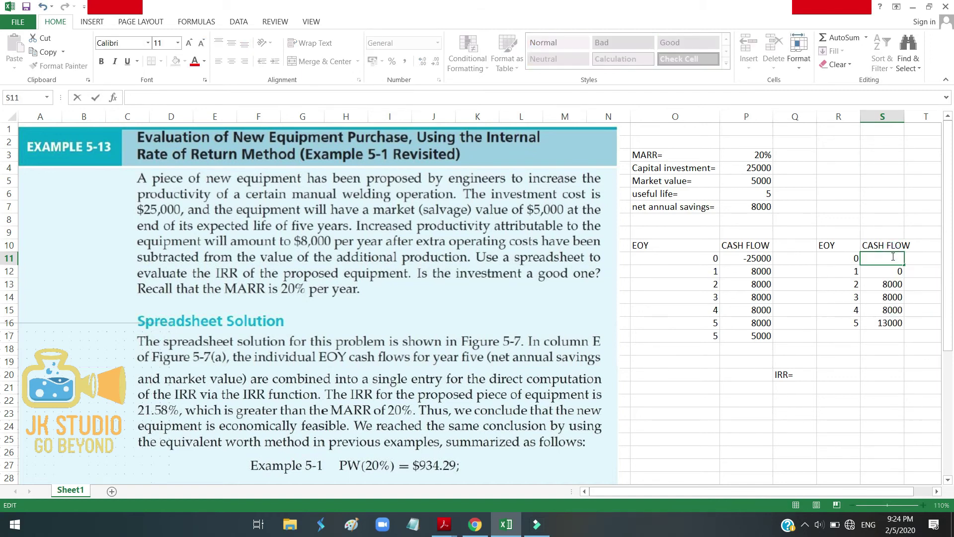
{"action": "left_click", "coordinate": [741, 259]}
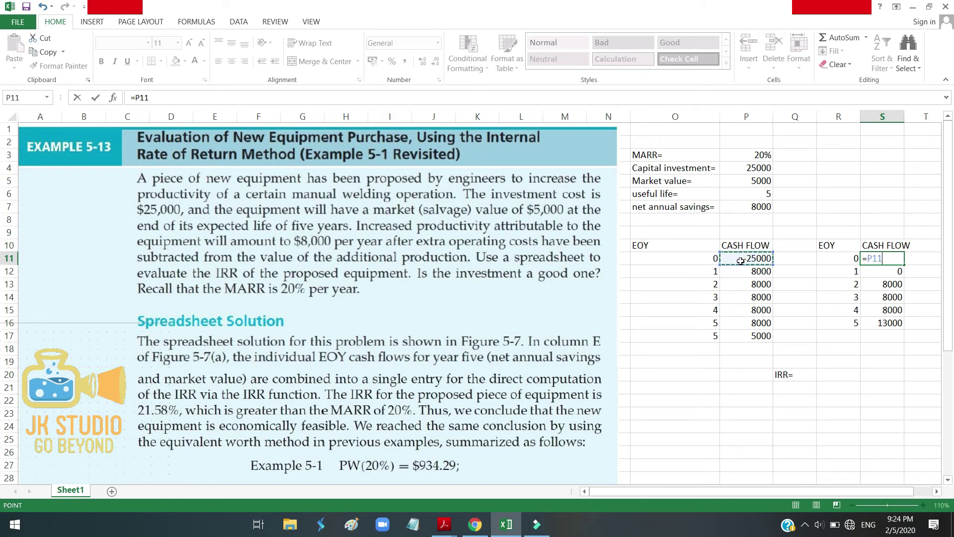
{"action": "key", "text": "Return"}
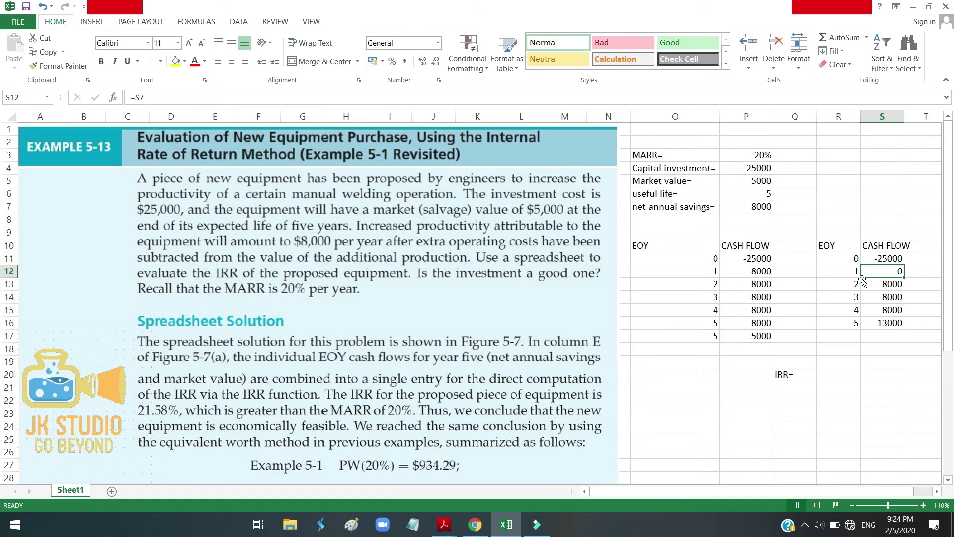
Relink the year 1 cash flow S12 to =P12, giving 8000.
{"action": "double_click", "coordinate": [873, 274]}
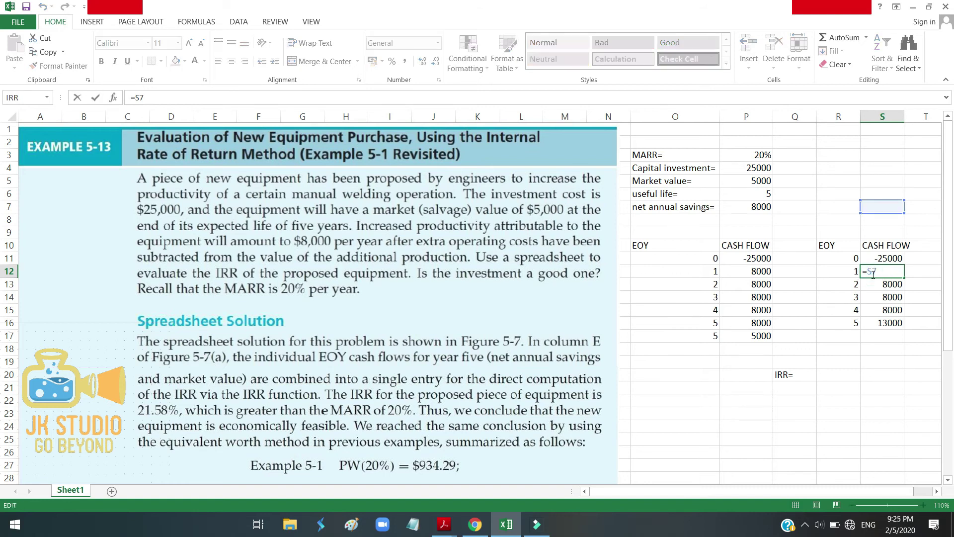
{"action": "key", "text": "BackSpace"}
{"action": "key", "text": "BackSpace"}
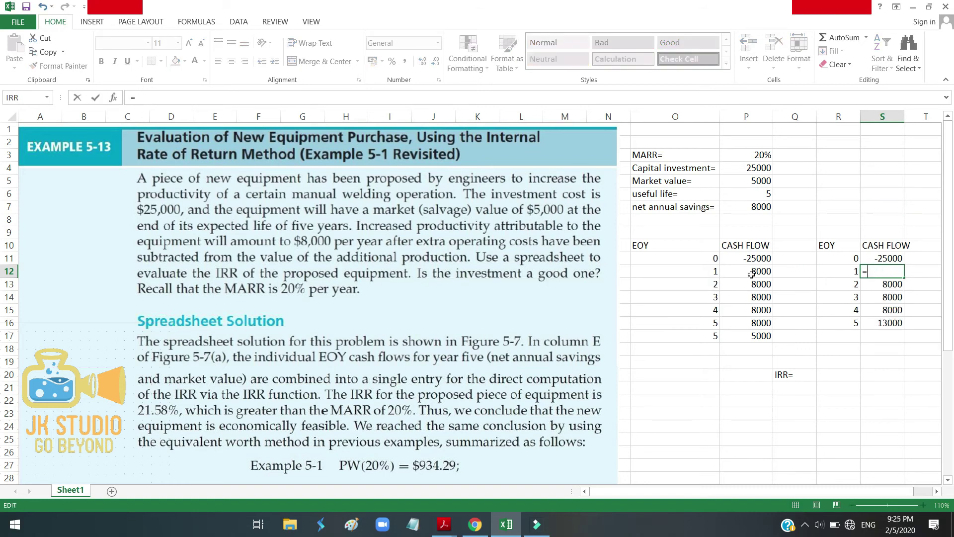
{"action": "left_click", "coordinate": [751, 273]}
{"action": "key", "text": "Return"}
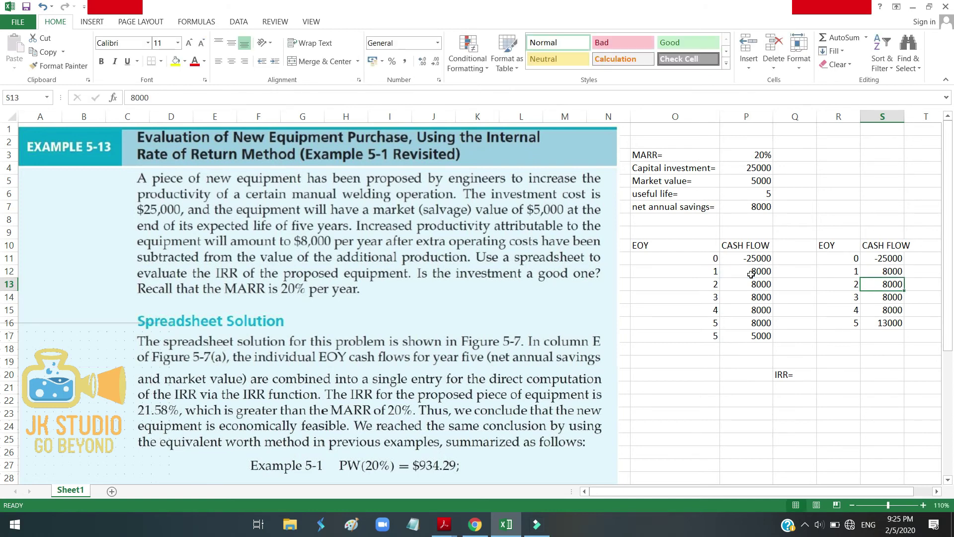
Enter an IRR formula in R20 over cash flows S11:S16 with P3 (20% MARR) as the guess, giving 22%.
{"action": "left_click", "coordinate": [831, 377]}
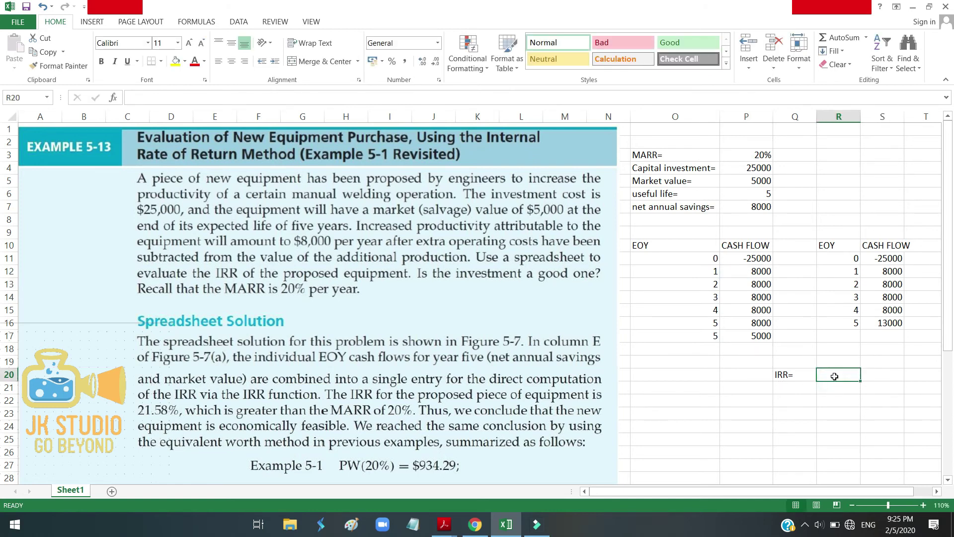
{"action": "type", "text": "="}
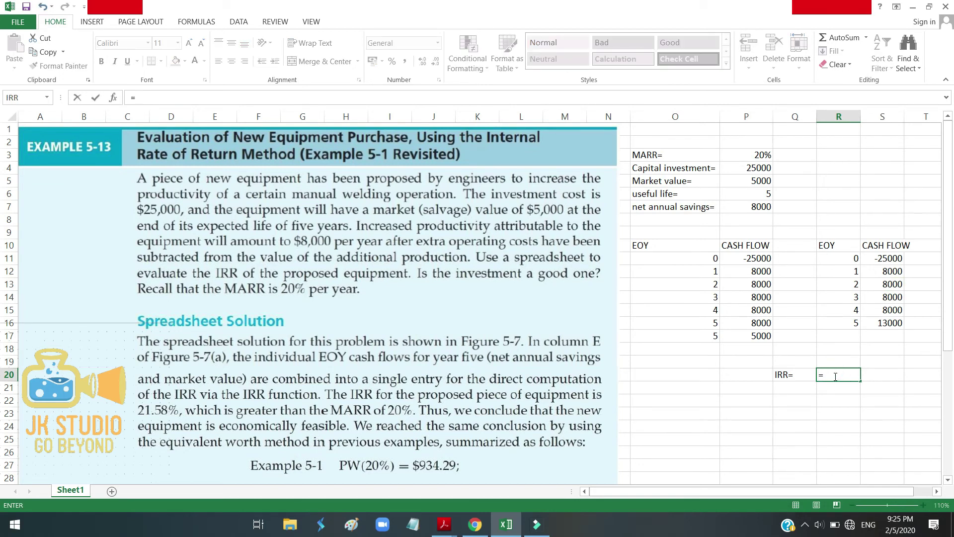
{"action": "left_click", "coordinate": [865, 38]}
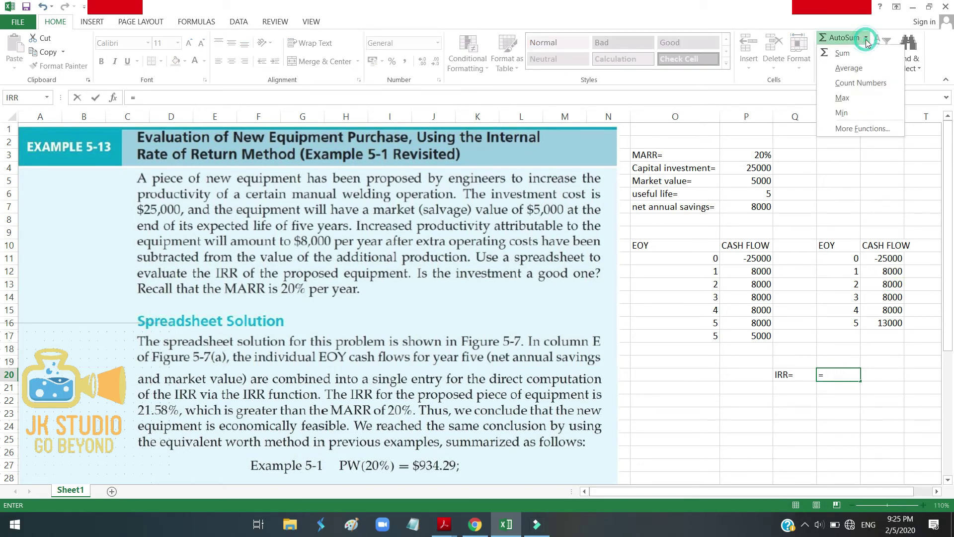
{"action": "left_click", "coordinate": [866, 126]}
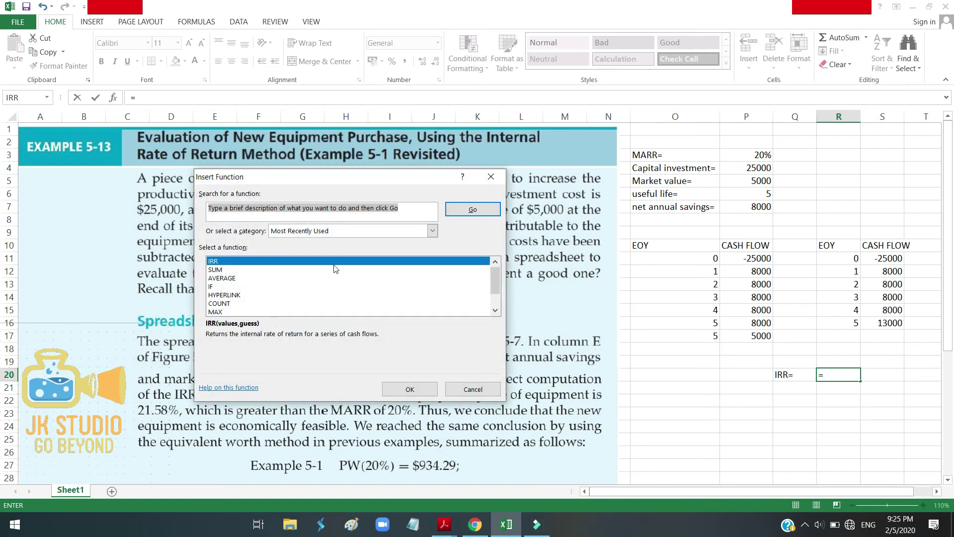
{"action": "double_click", "coordinate": [335, 262]}
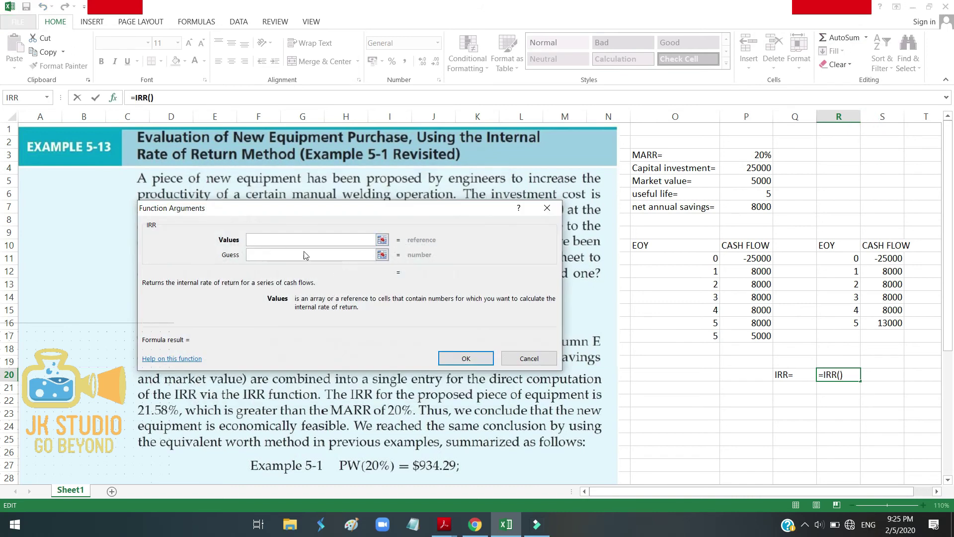
{"action": "left_click_drag", "start_coordinate": [888, 258], "coordinate": [886, 323]}
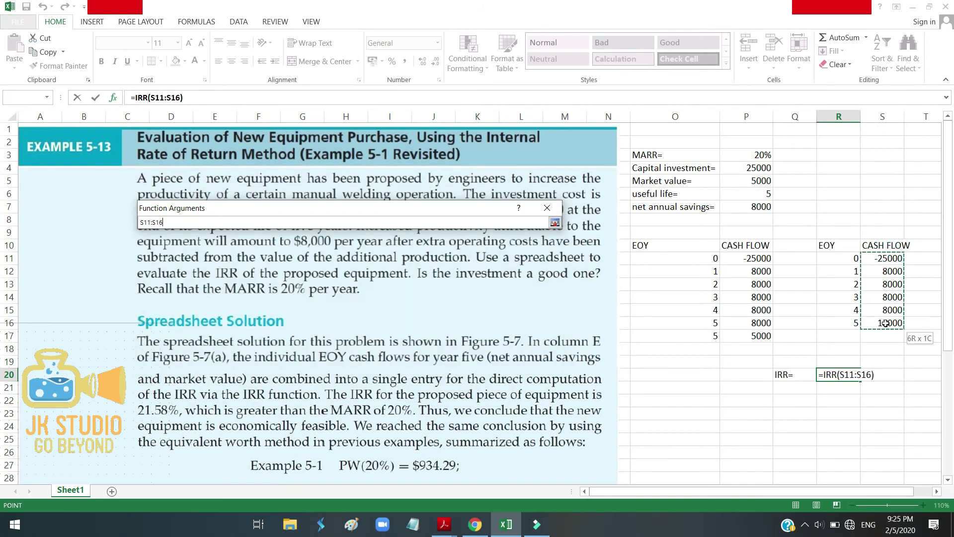
{"action": "left_click", "coordinate": [313, 254]}
{"action": "left_click", "coordinate": [753, 154]}
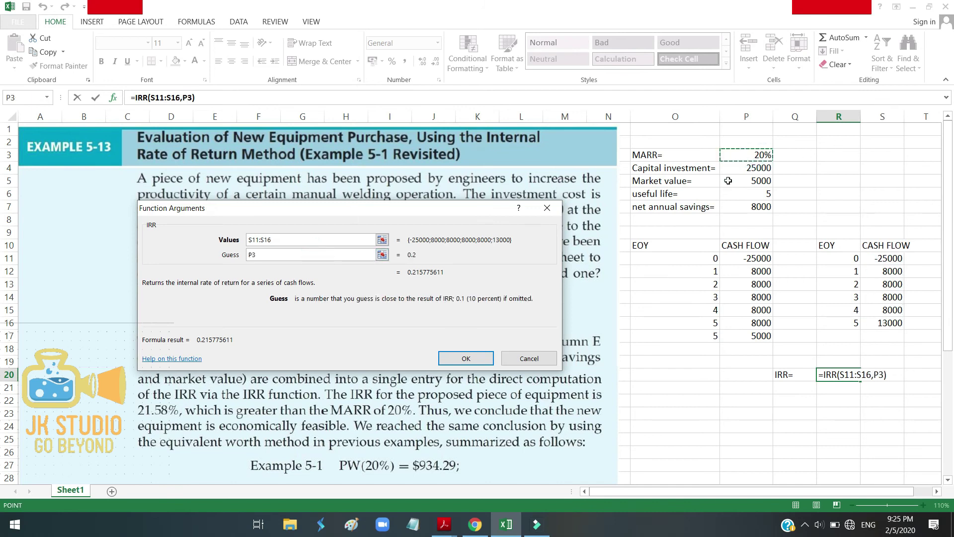
{"action": "left_click", "coordinate": [466, 359]}
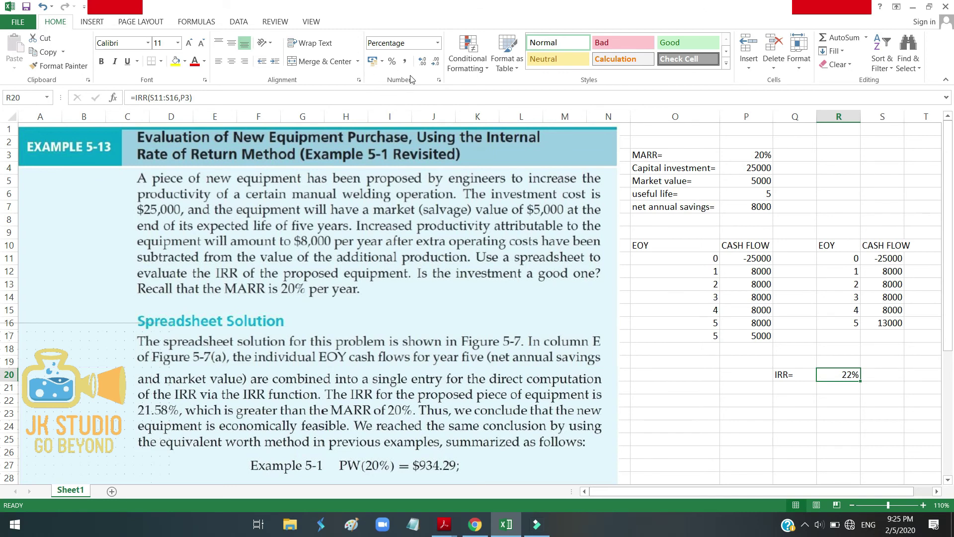
Increase R20 to two decimals so the IRR reads 21.58%, then deselect it.
{"action": "left_click", "coordinate": [424, 64]}
{"action": "left_click", "coordinate": [424, 65]}
{"action": "left_click", "coordinate": [797, 411]}
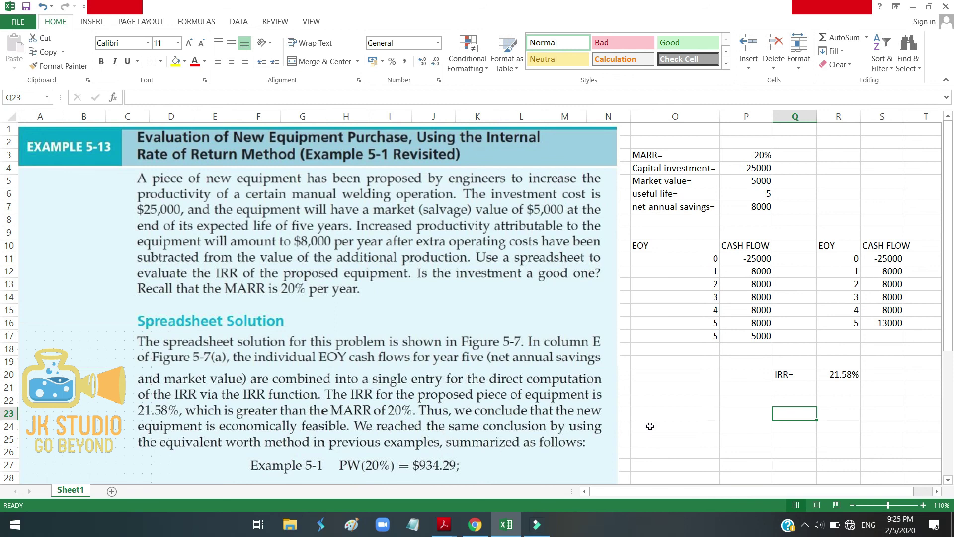
{"action": "scroll", "coordinate": [669, 389], "scroll_direction": "down", "scroll_amount": 1}
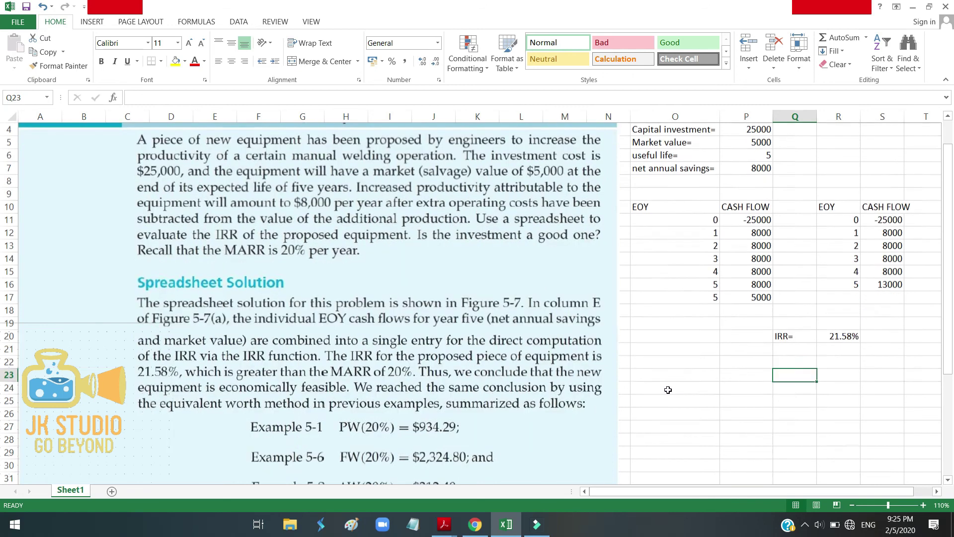
{"action": "scroll", "coordinate": [668, 389], "scroll_direction": "down", "scroll_amount": 1}
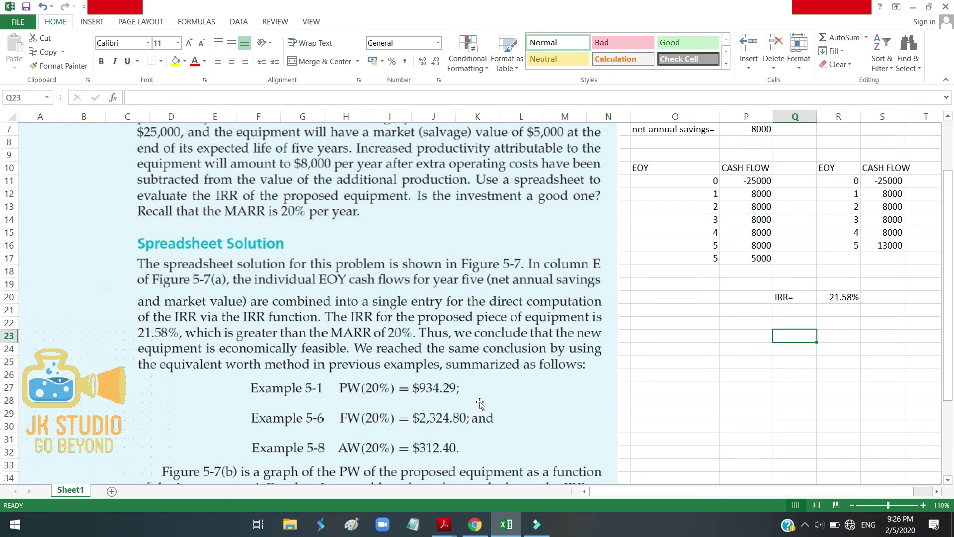
{"action": "scroll", "coordinate": [712, 347], "scroll_direction": "up", "scroll_amount": 2}
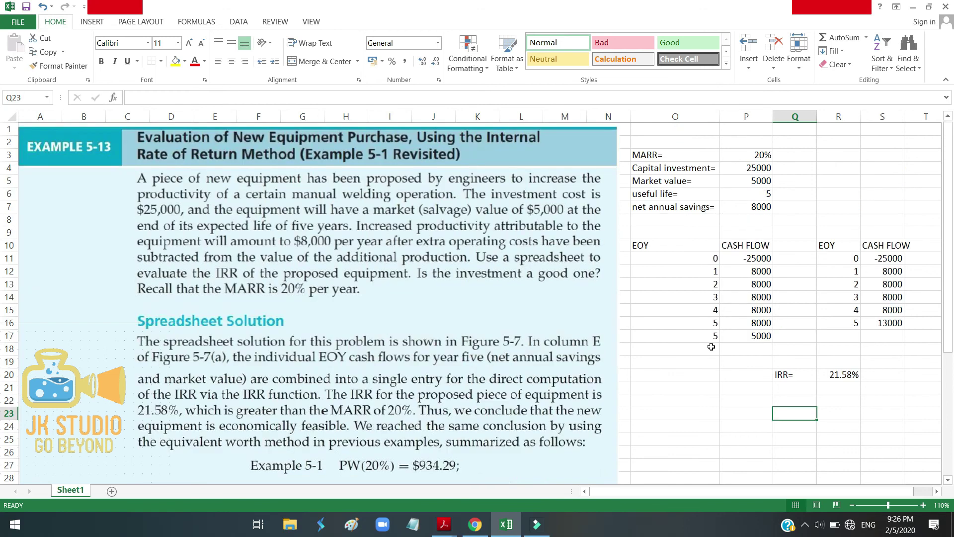